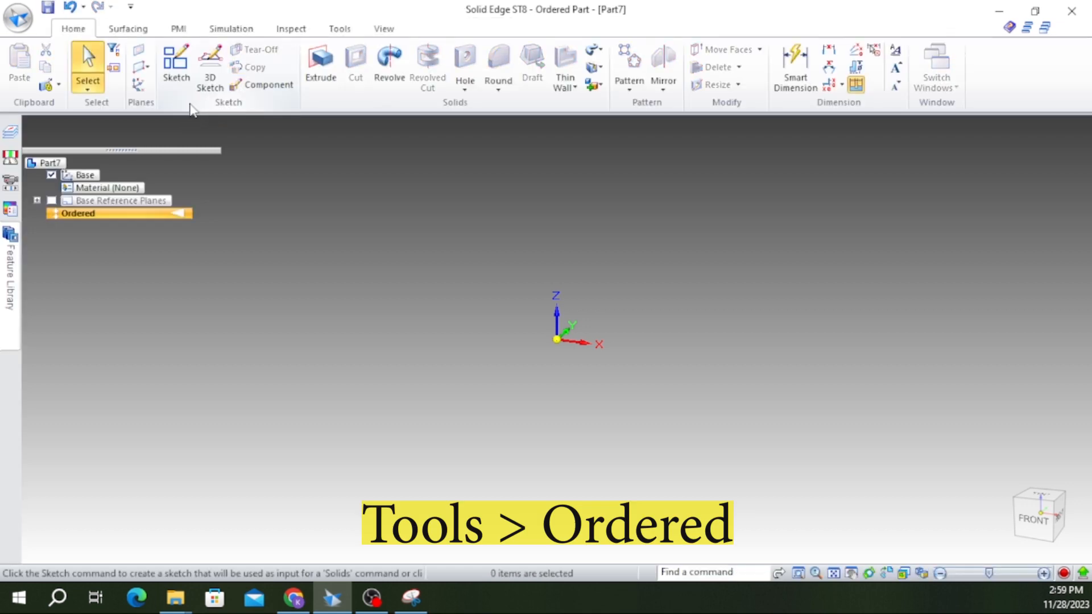
Start an extruded protrusion with its profile sketch on the Front (xz) reference plane
click(322, 67)
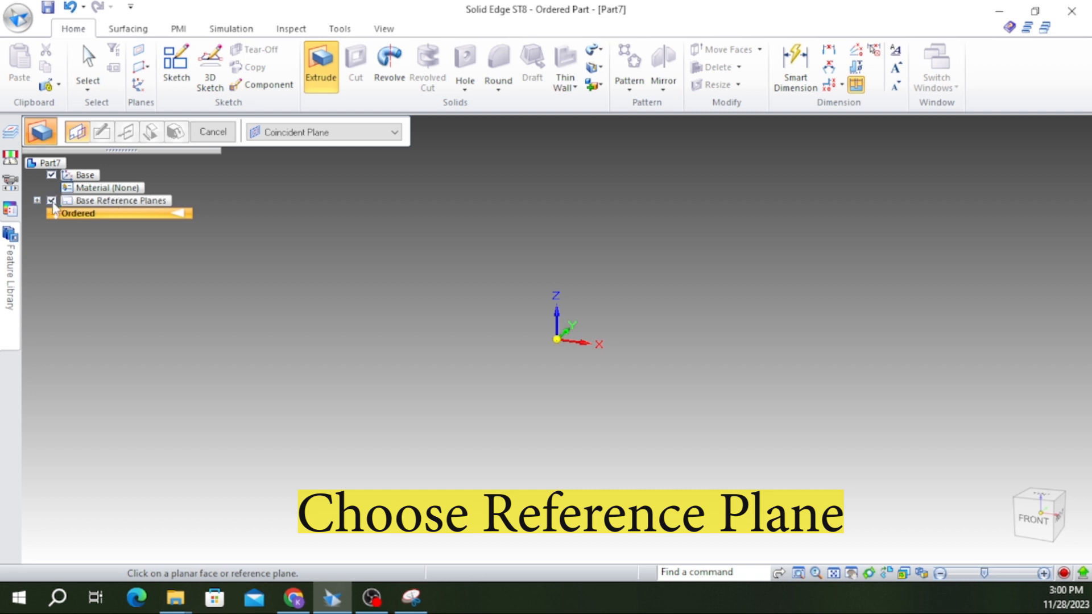
click(37, 200)
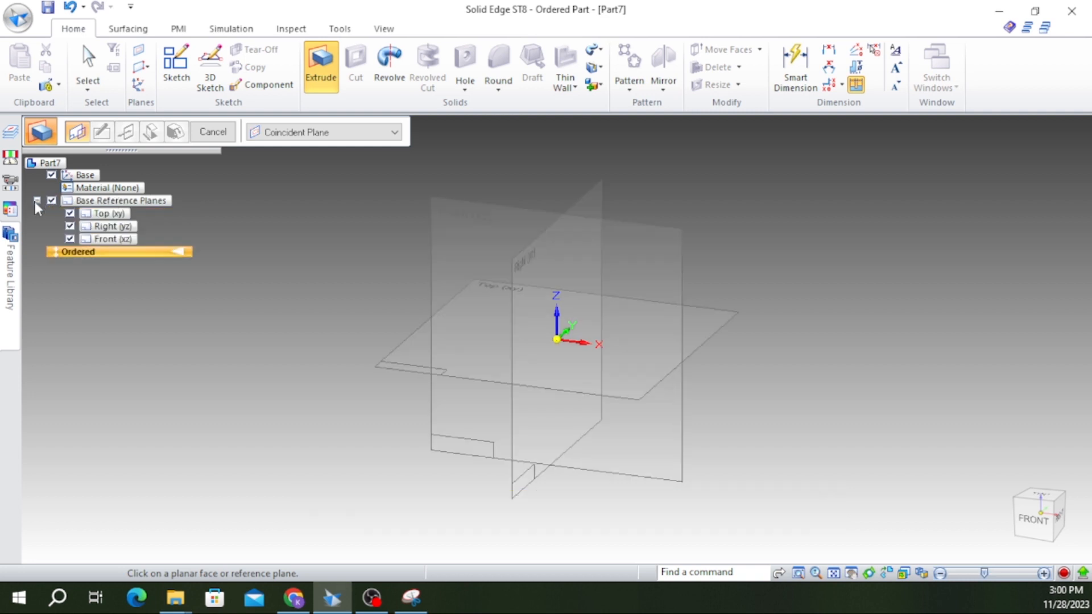
click(504, 220)
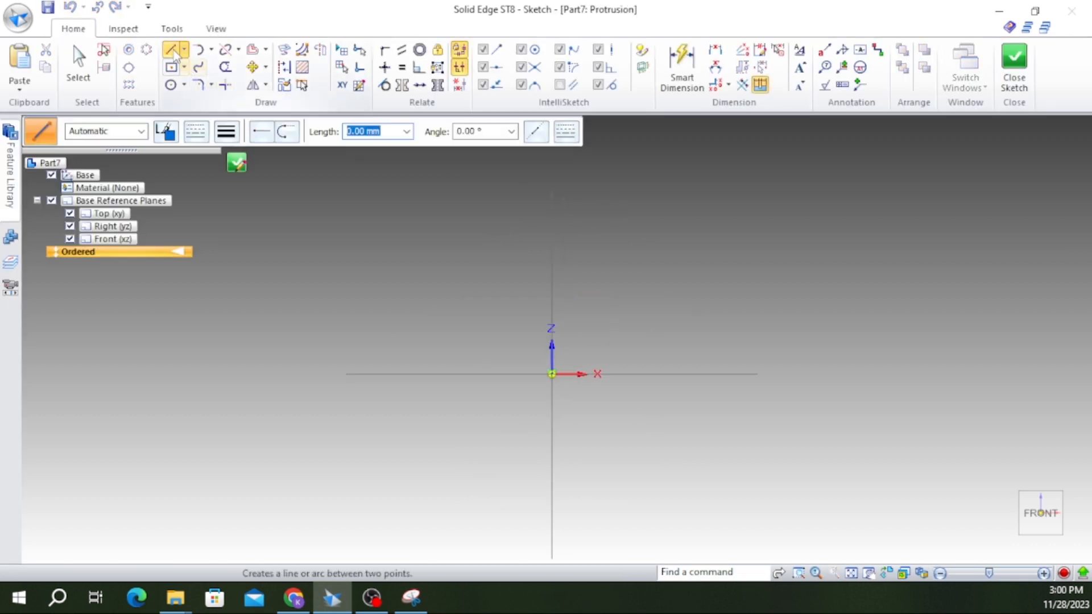
Draw a closed L-shaped line profile from the origin, about 48 mm wide and 37 mm tall, with its upright along the vertical axis
click(551, 249)
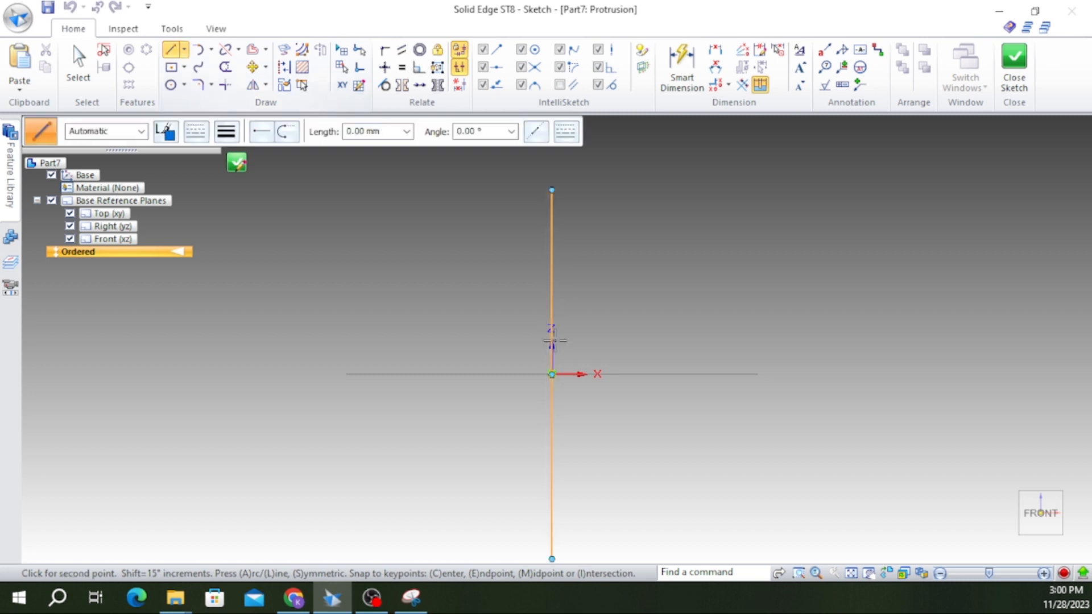
click(577, 374)
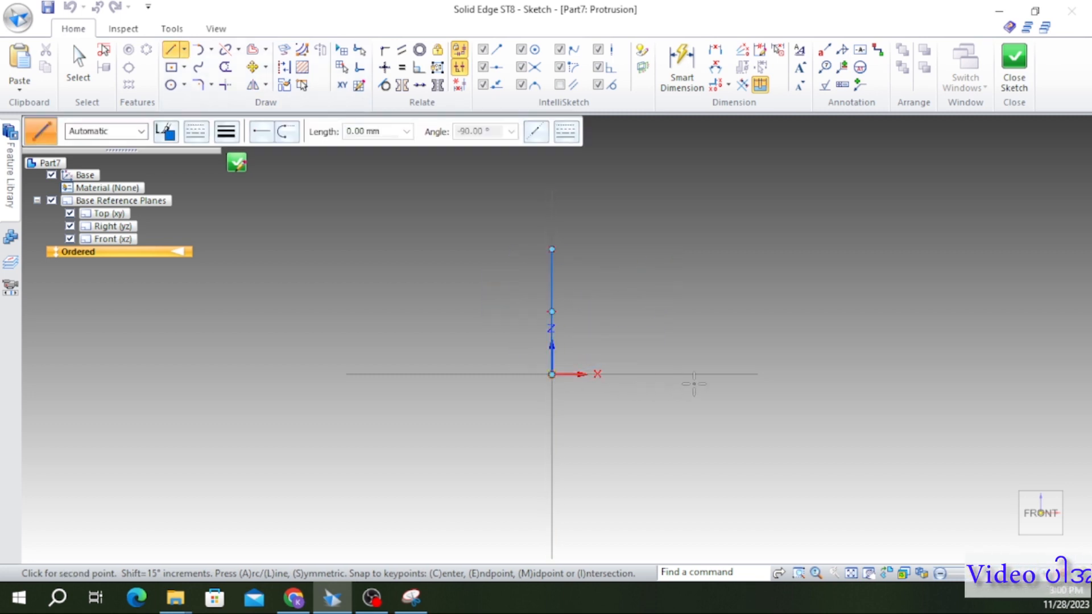
click(716, 323)
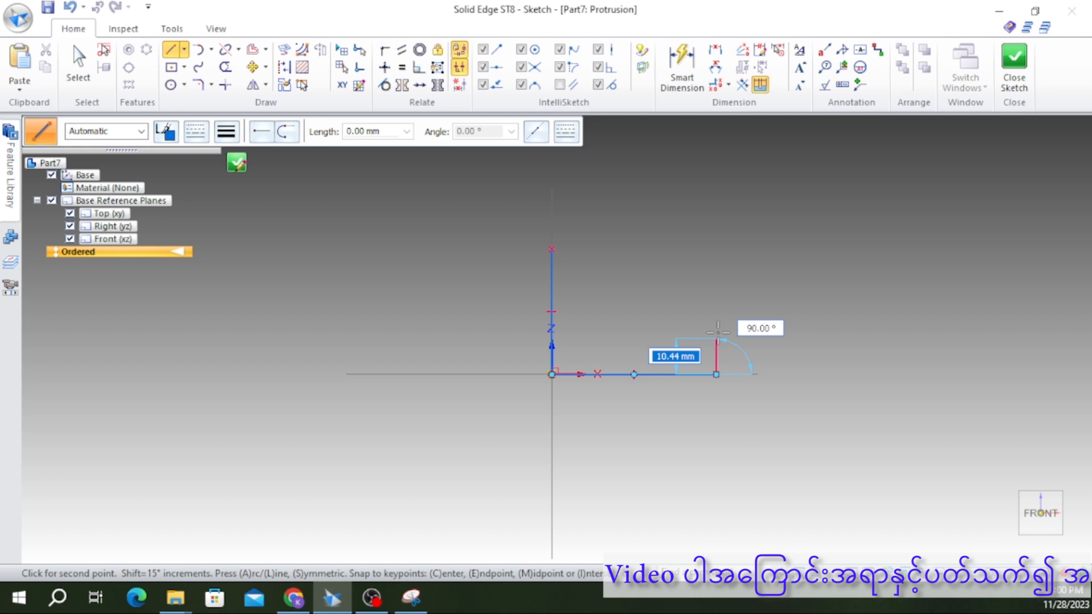
click(601, 323)
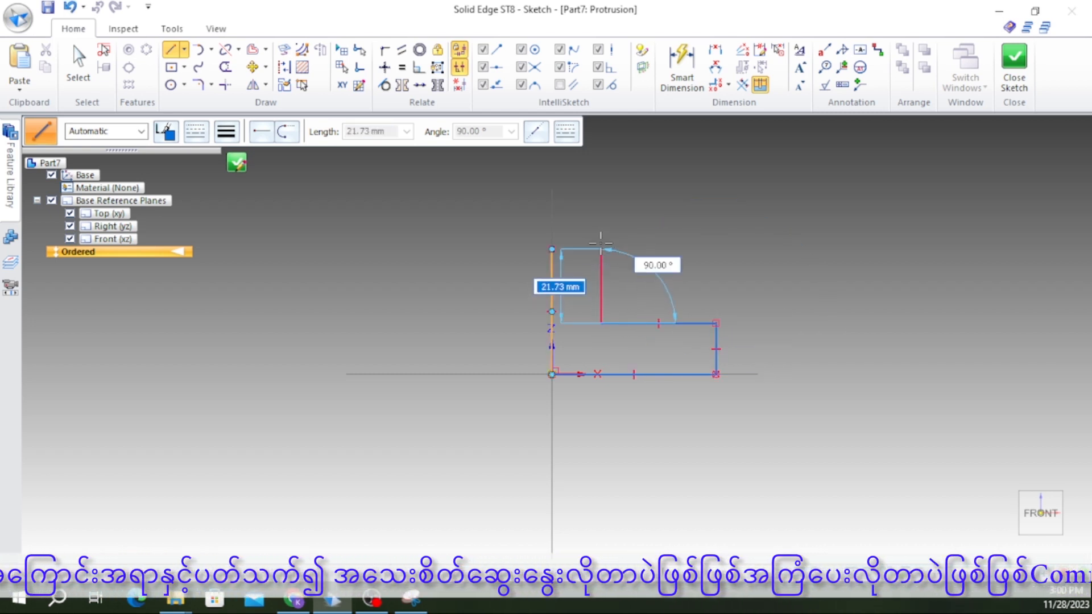
scroll(599, 251, up, 2)
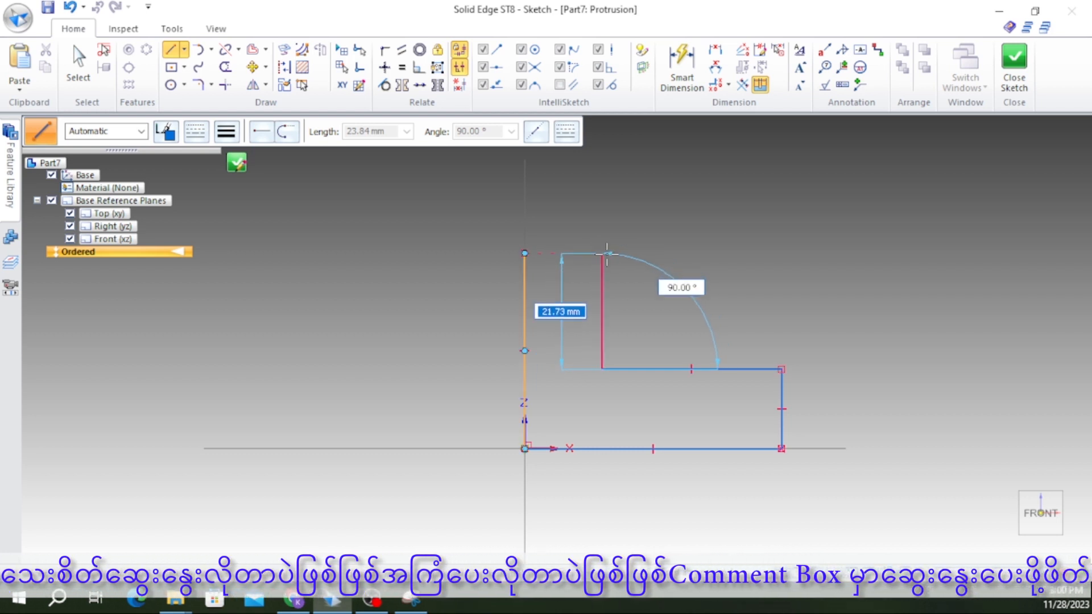
click(601, 253)
click(524, 253)
scroll(742, 228, down, 1)
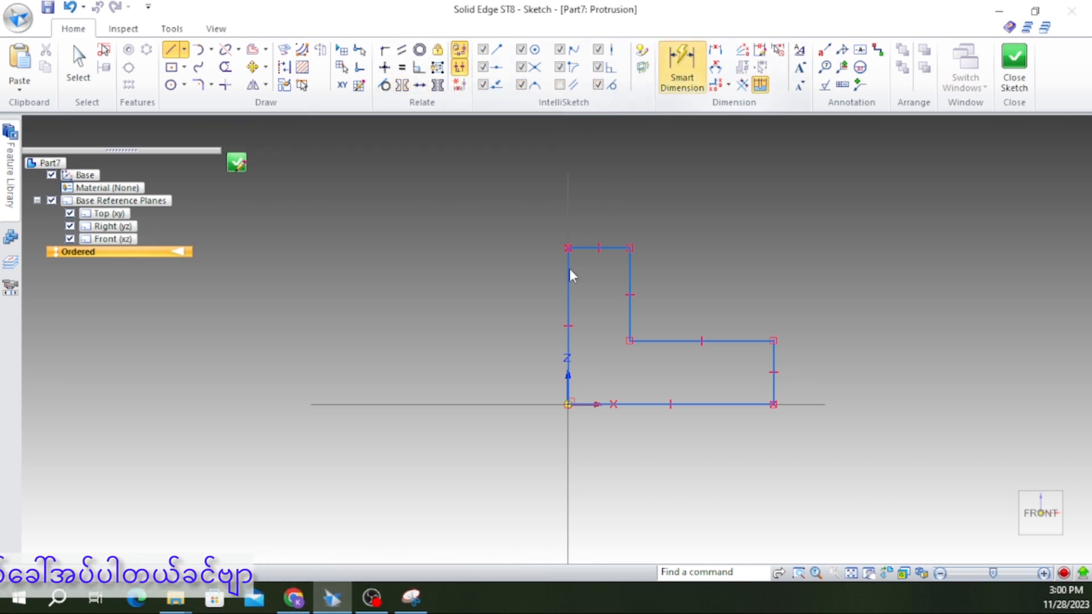
Dimension the profile's long vertical edge to 50 mm and its bottom edge to 60 mm
click(568, 307)
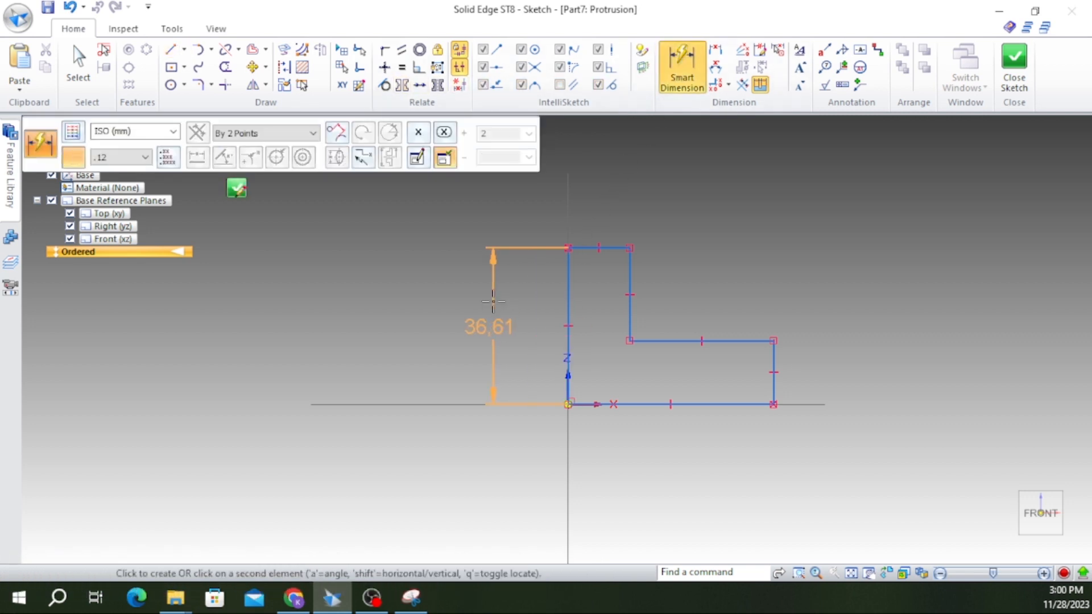
click(493, 302)
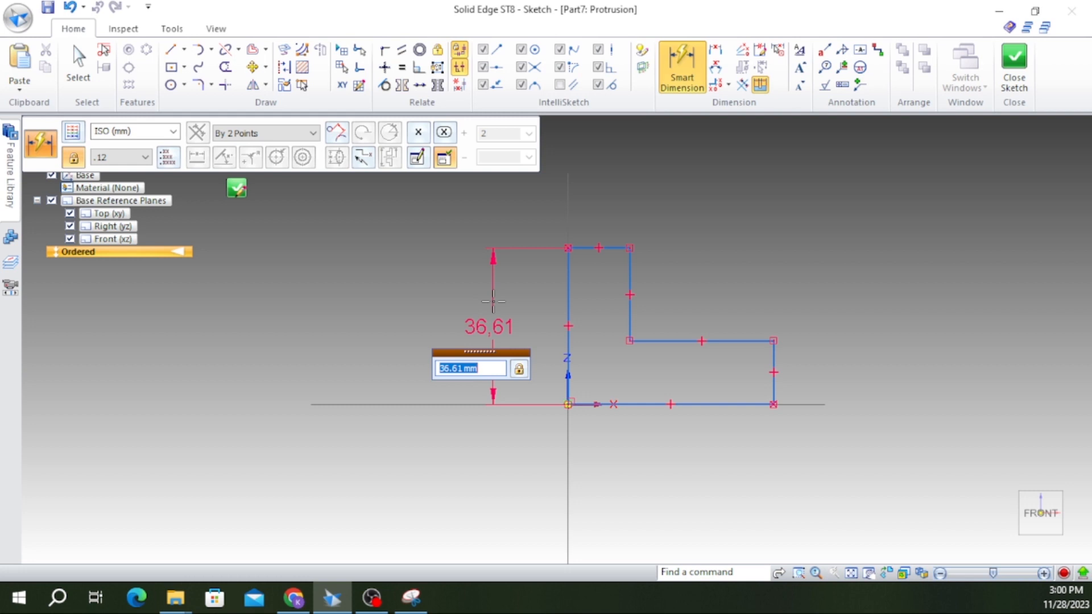
key(Return)
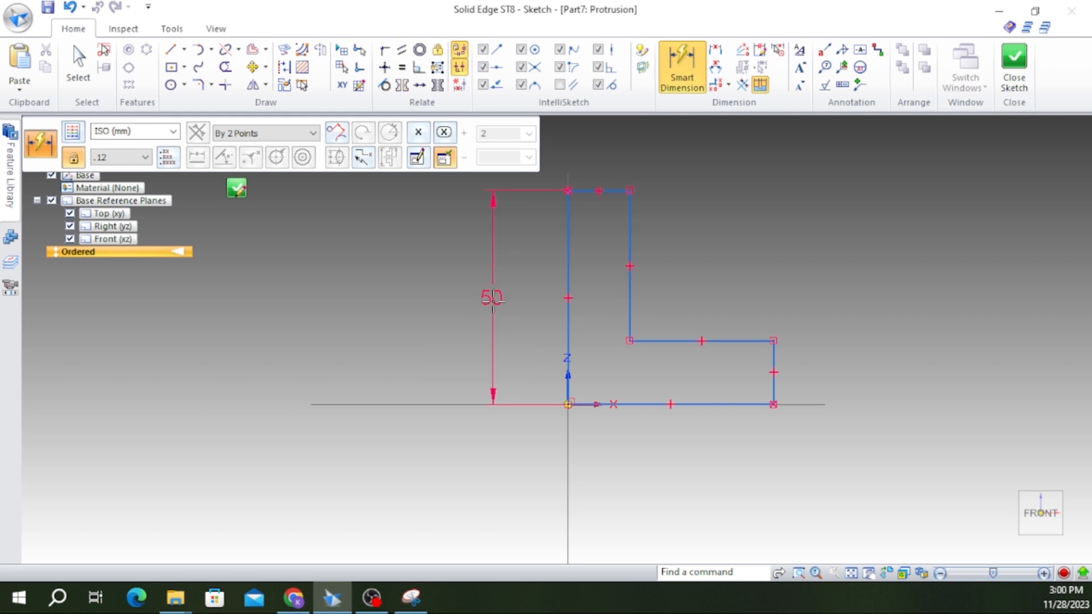
click(718, 413)
click(708, 460)
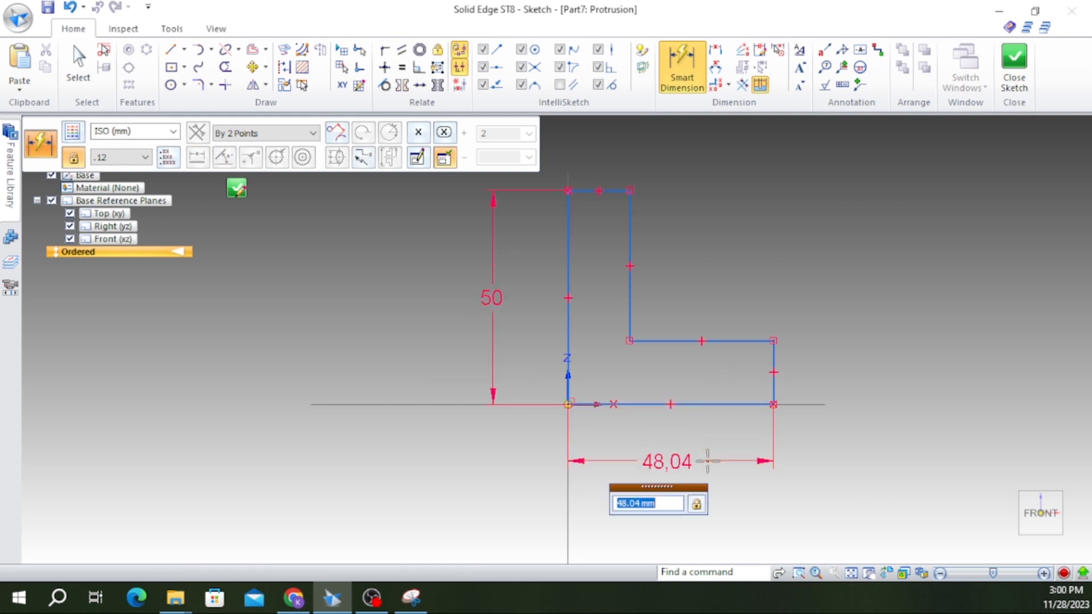
key(Return)
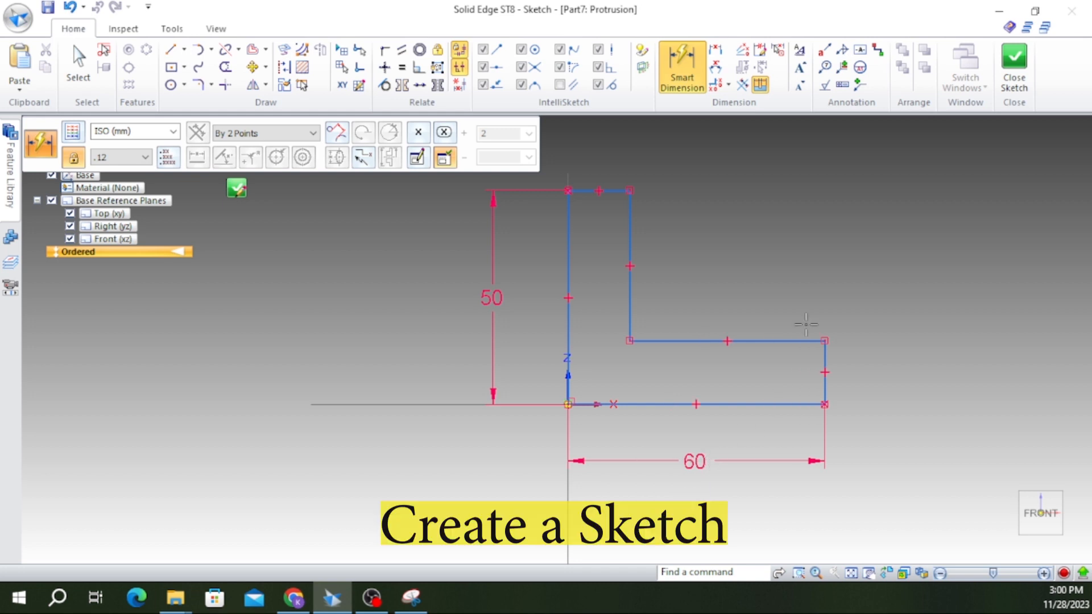
Dimension the short outer vertical edge to 20 mm and the top edge of the upright to 18 mm
click(828, 359)
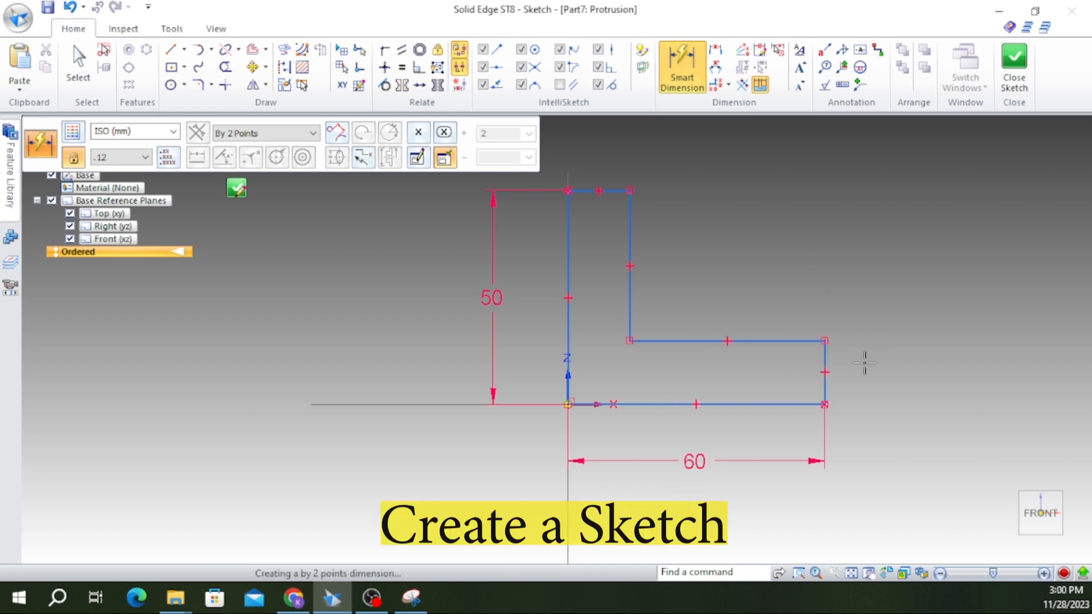
click(885, 367)
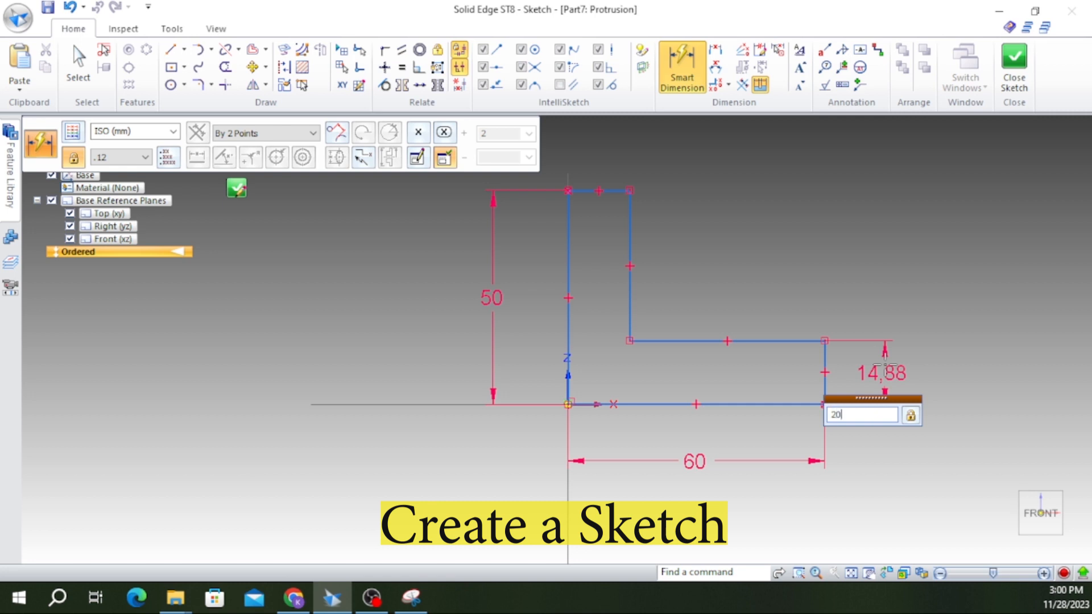
key(Return)
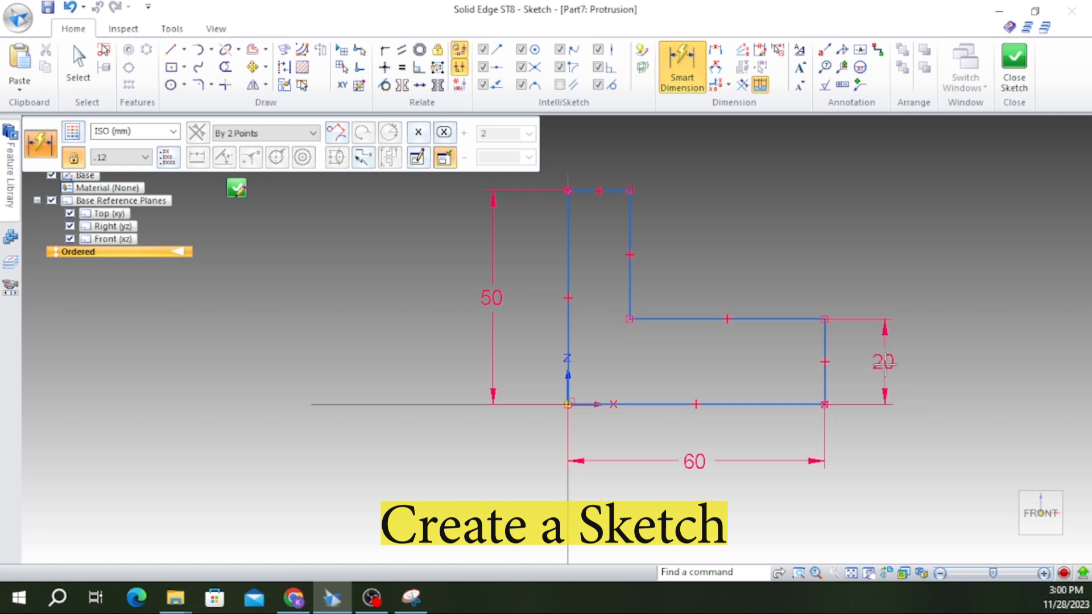
click(609, 192)
click(614, 148)
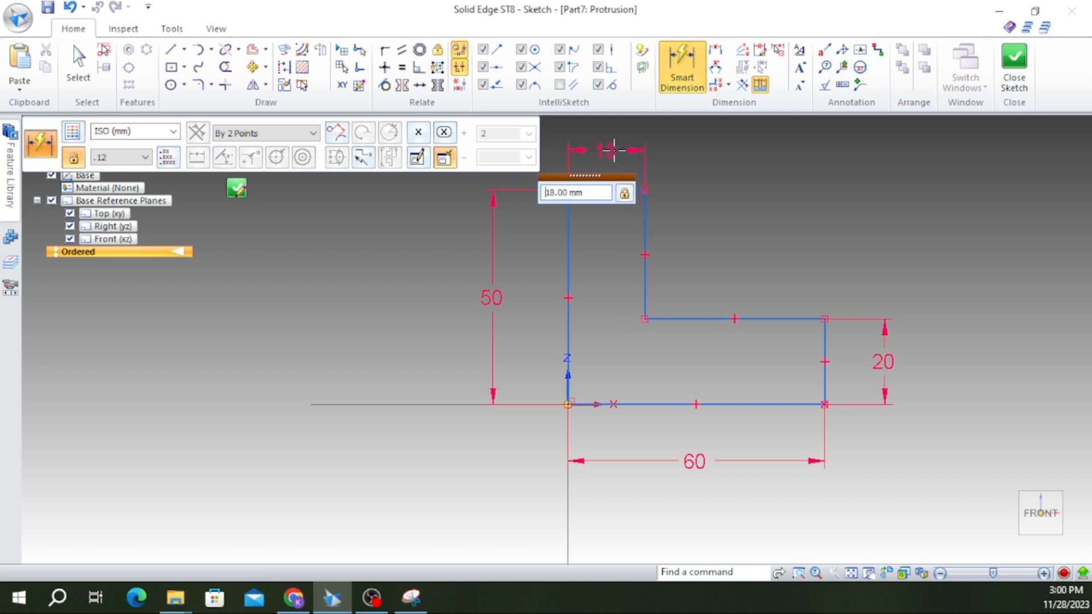
key(Return)
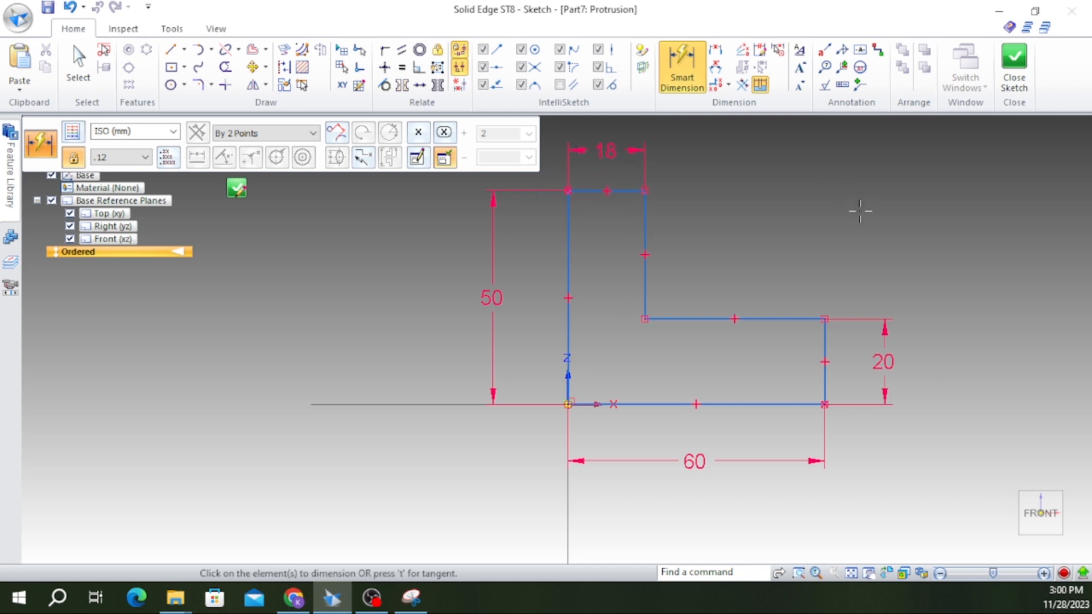
Close the sketch and extrude the L-shaped profile symmetrically by 50 mm, finishing the protrusion
click(1013, 71)
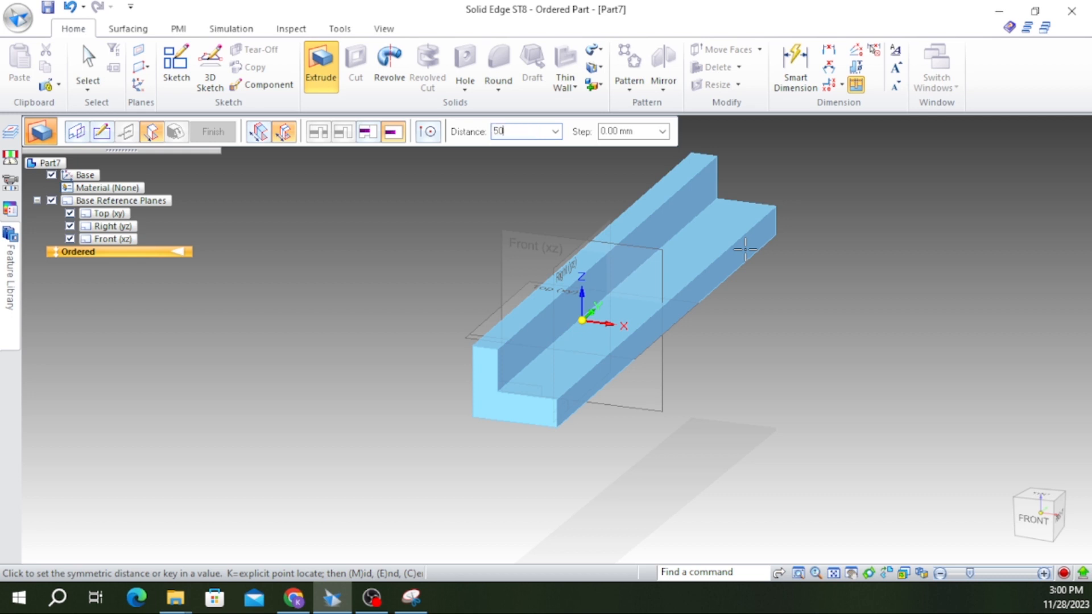
key(Return)
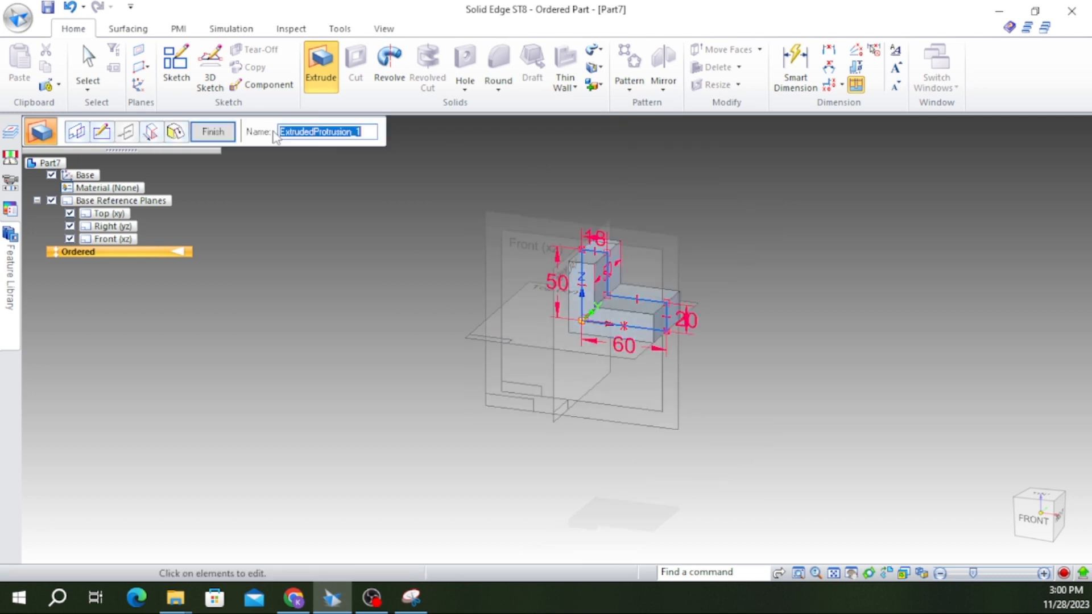
click(214, 132)
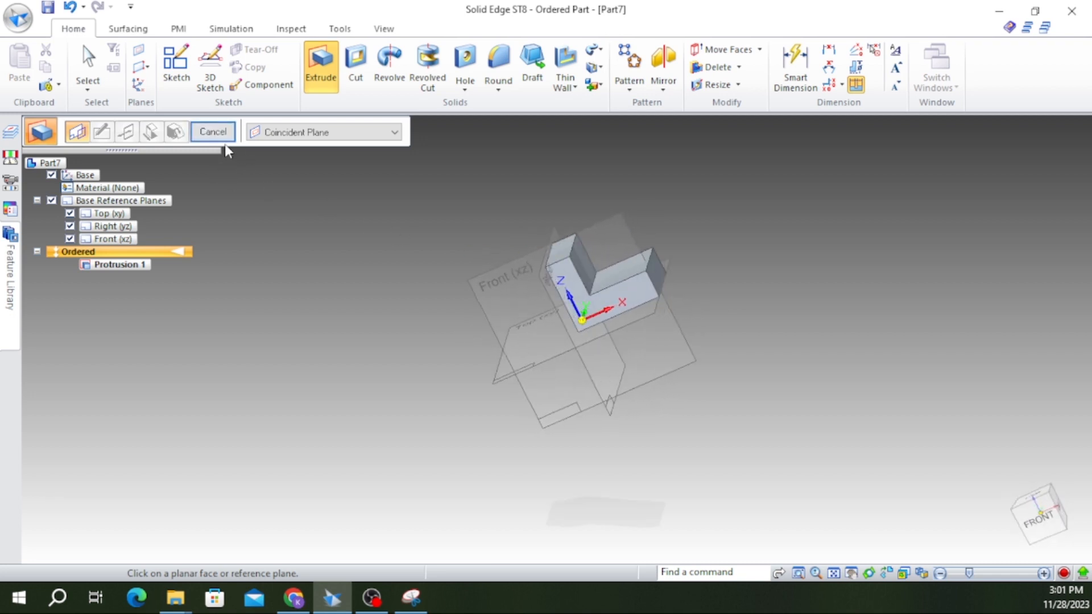
click(221, 136)
scroll(675, 235, up, 1)
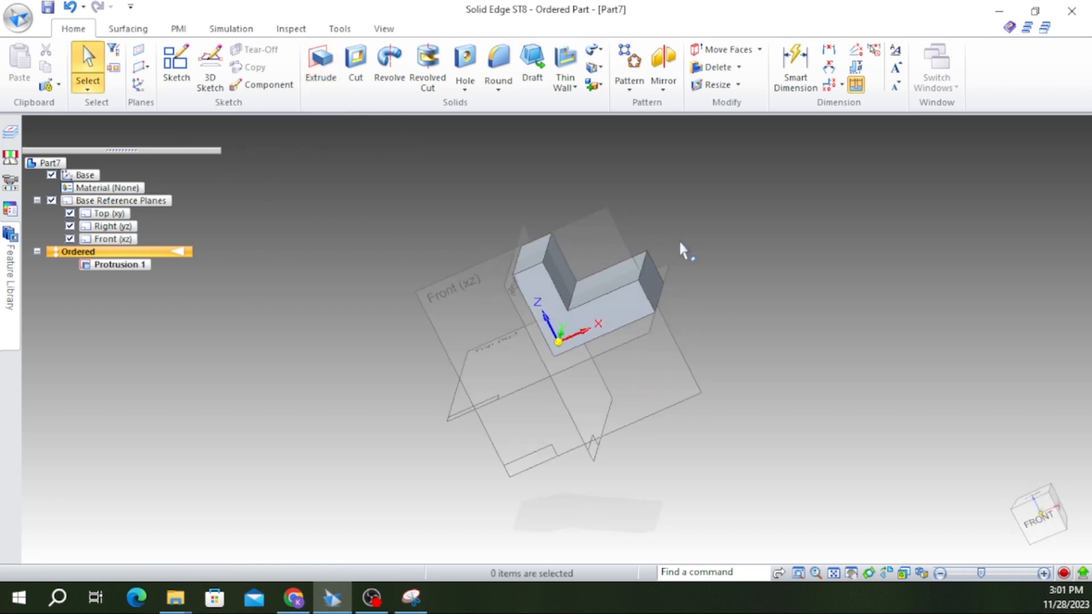
scroll(677, 242, up, 1)
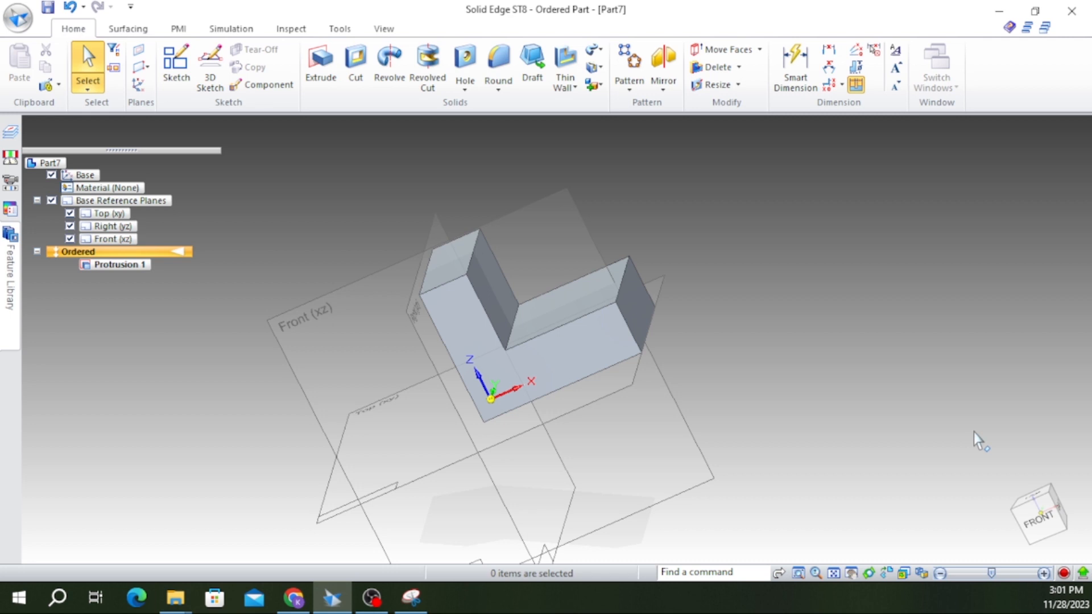
Round the upright's inner-side top edge, the concave inside corner edge and the base's outer top edge with a 10 mm radius
key(ctrl+i)
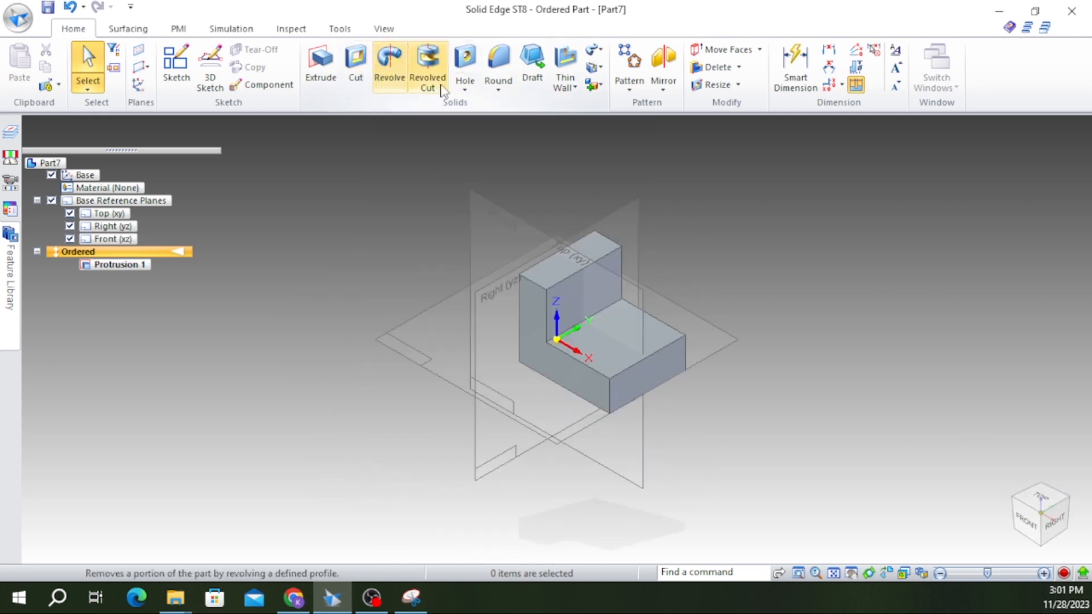
click(500, 91)
click(515, 104)
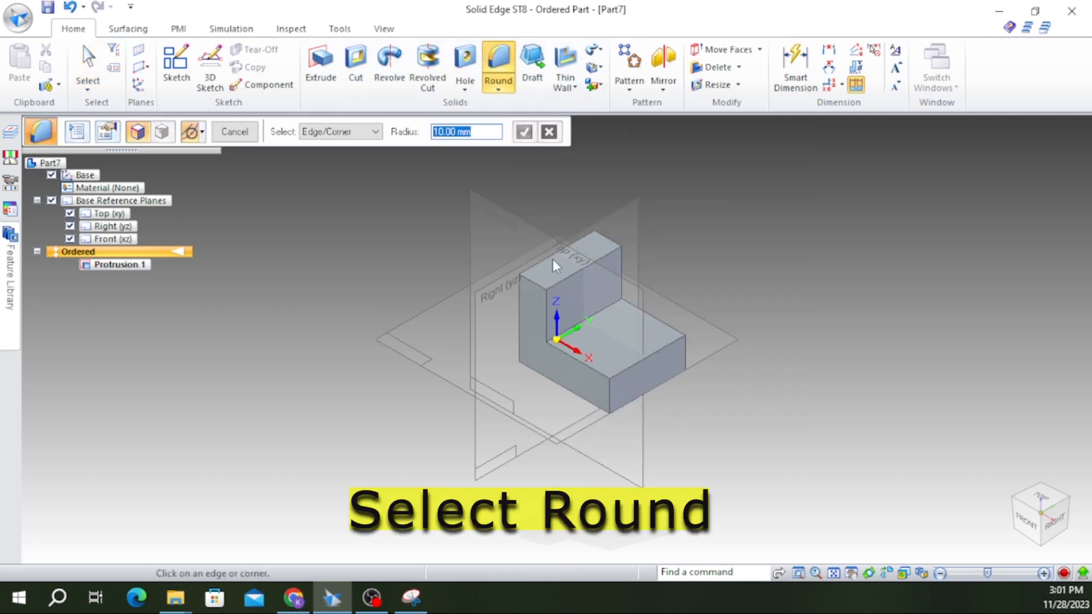
click(474, 134)
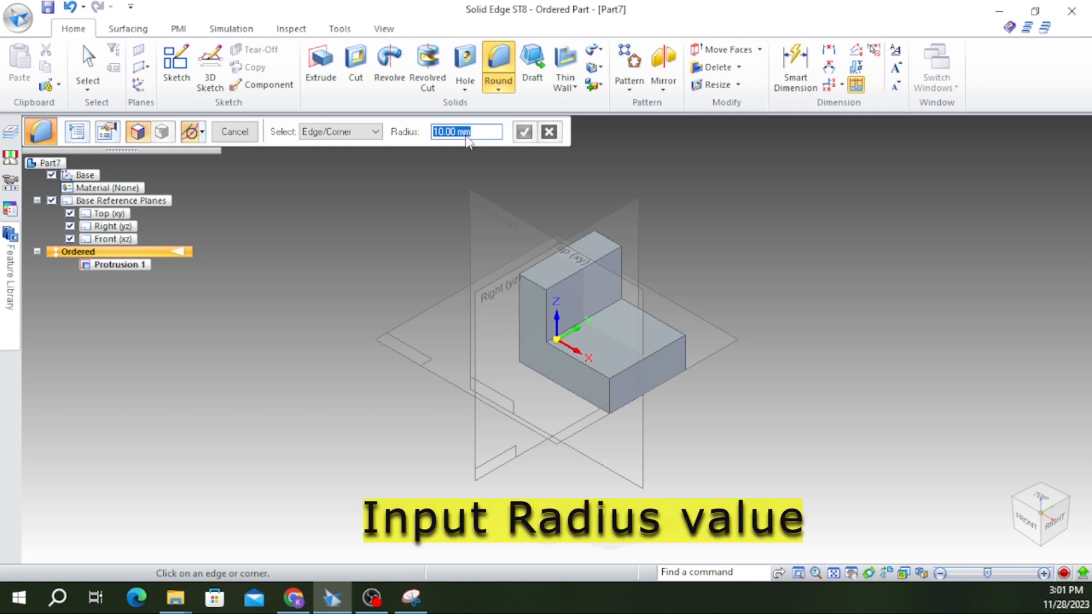
click(565, 276)
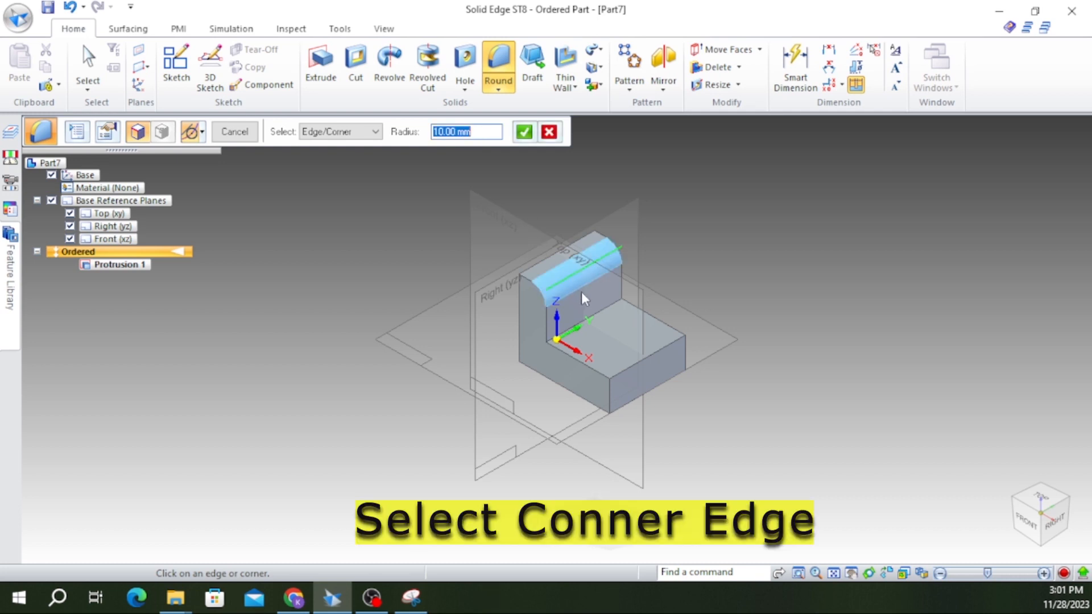
scroll(581, 292, up, 3)
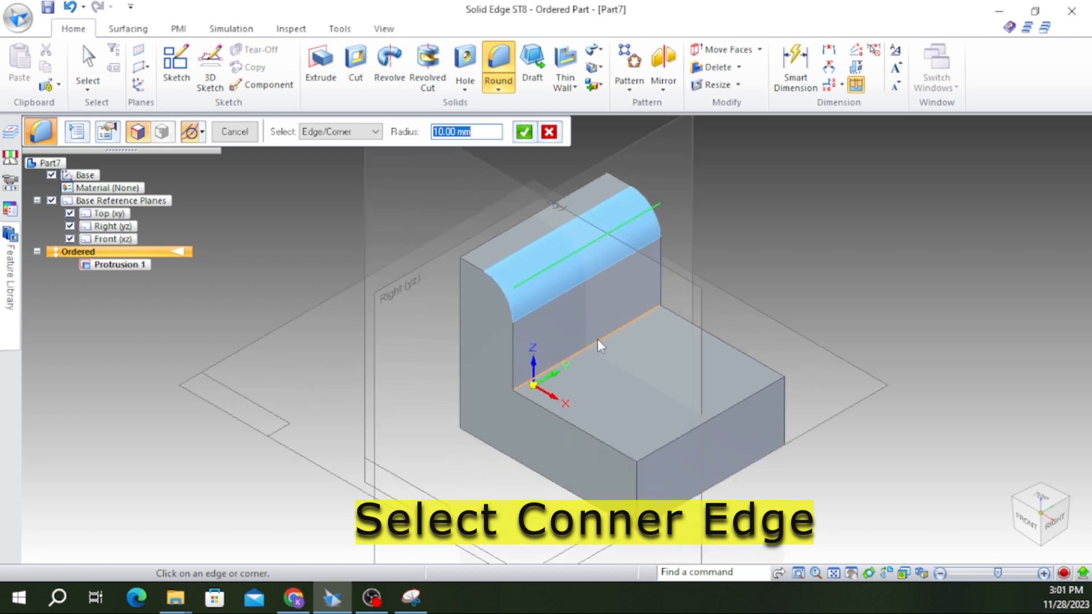
click(597, 339)
click(682, 434)
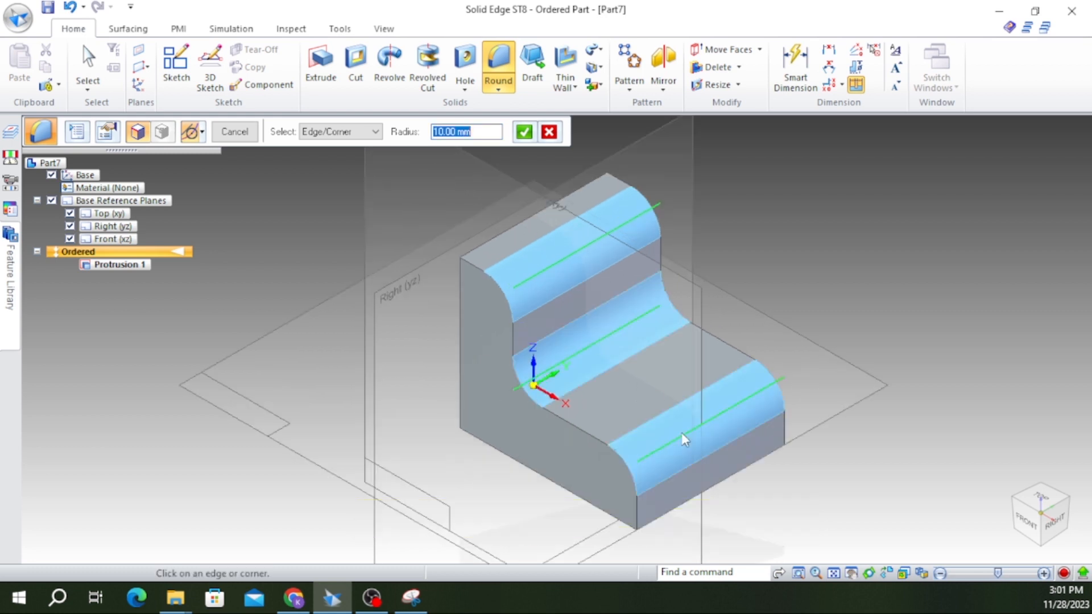
scroll(844, 251, down, 2)
middle_drag(844, 250, 936, 229)
middle_drag(654, 229, 902, 224)
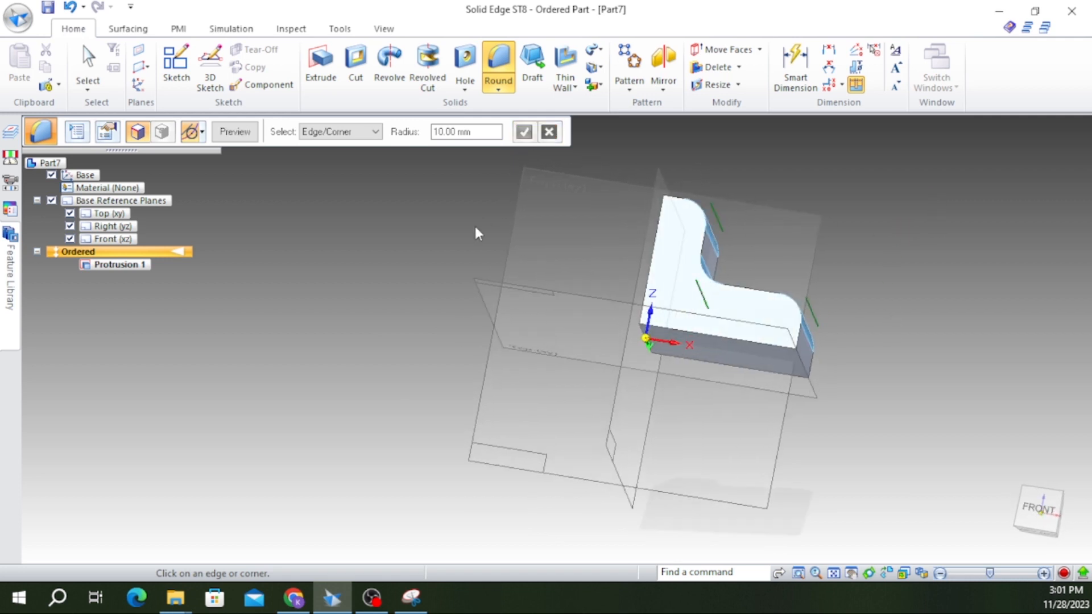
click(234, 132)
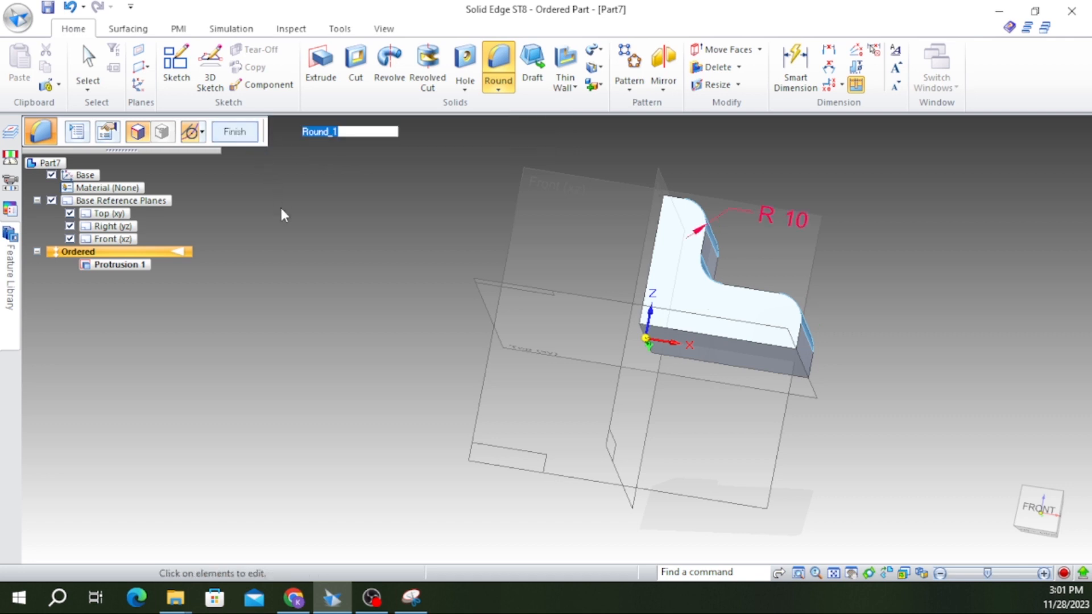
click(243, 136)
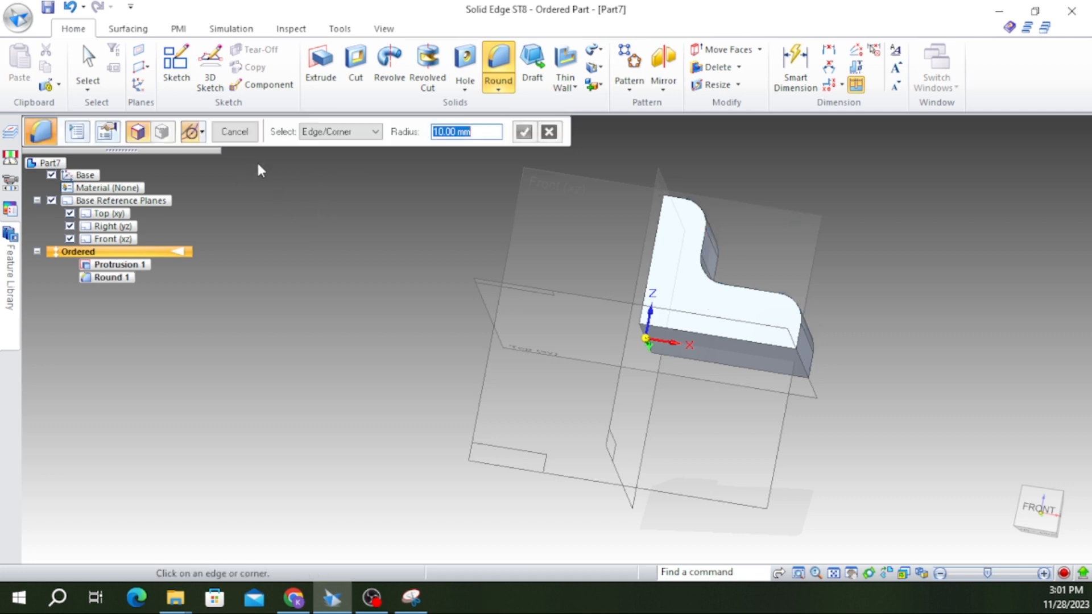
click(246, 138)
Chamfer the top edge of the upright's flat outer face using the Equal setbacks option with a 5 mm setback
mouse_move(334, 268)
middle_down()
mouse_move(362, 245)
mouse_move(329, 283)
middle_up()
key(ctrl+i)
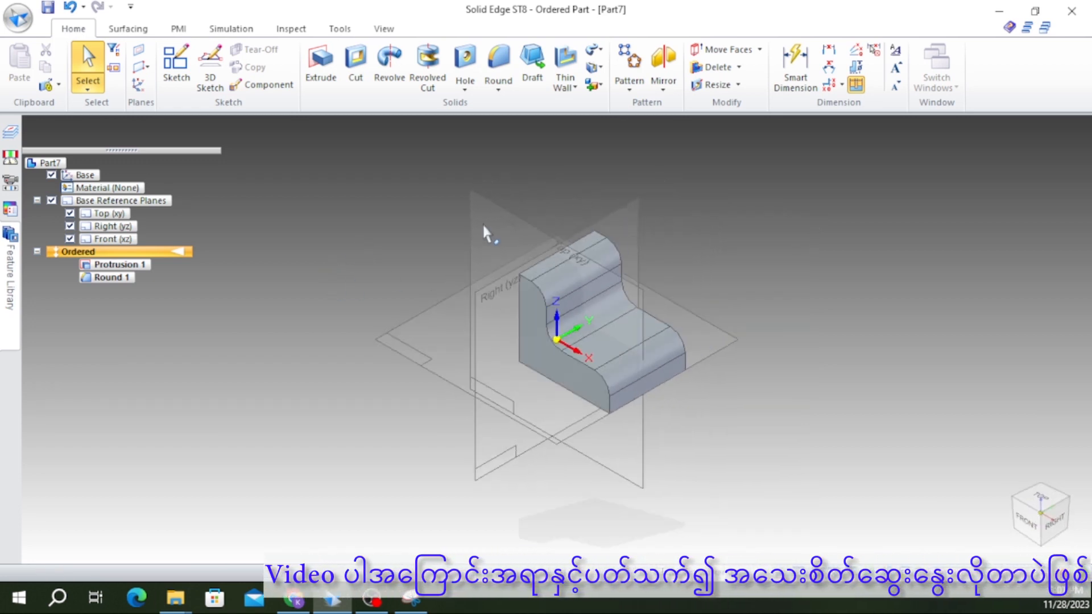
click(498, 89)
click(513, 113)
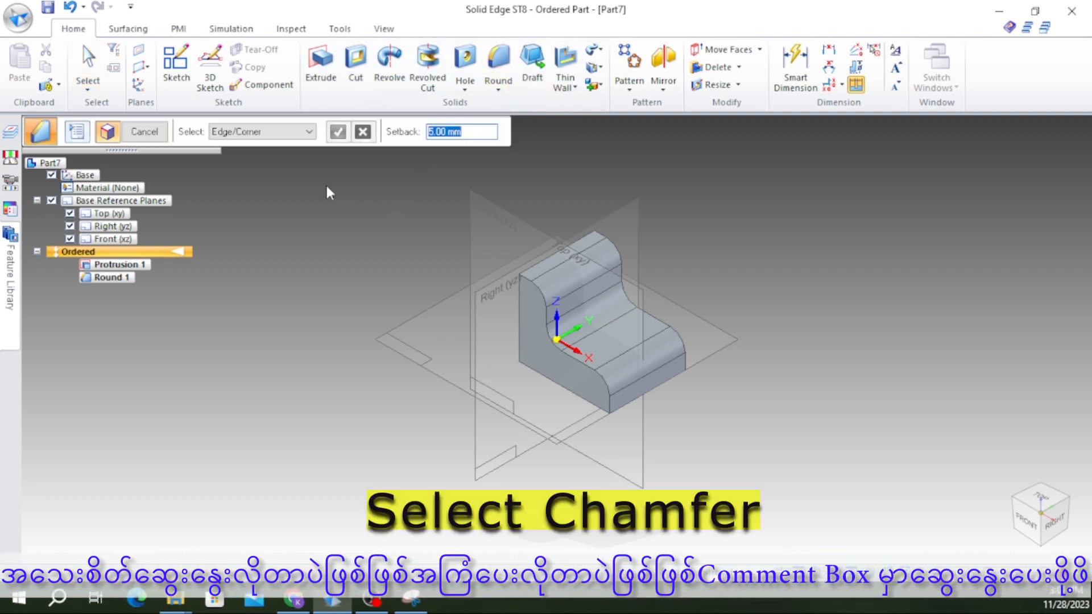
click(78, 132)
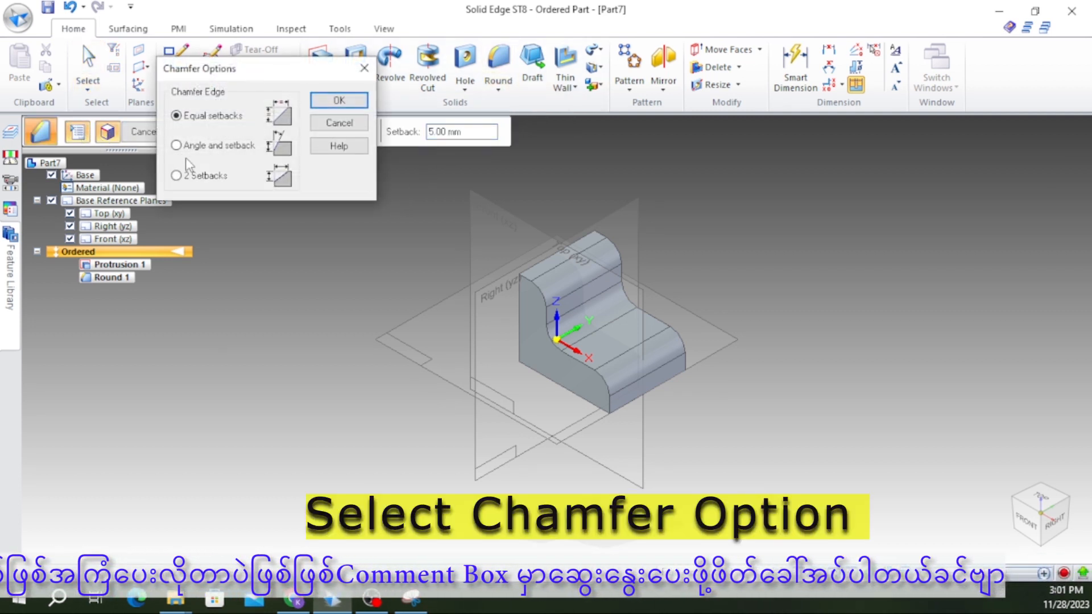
click(335, 101)
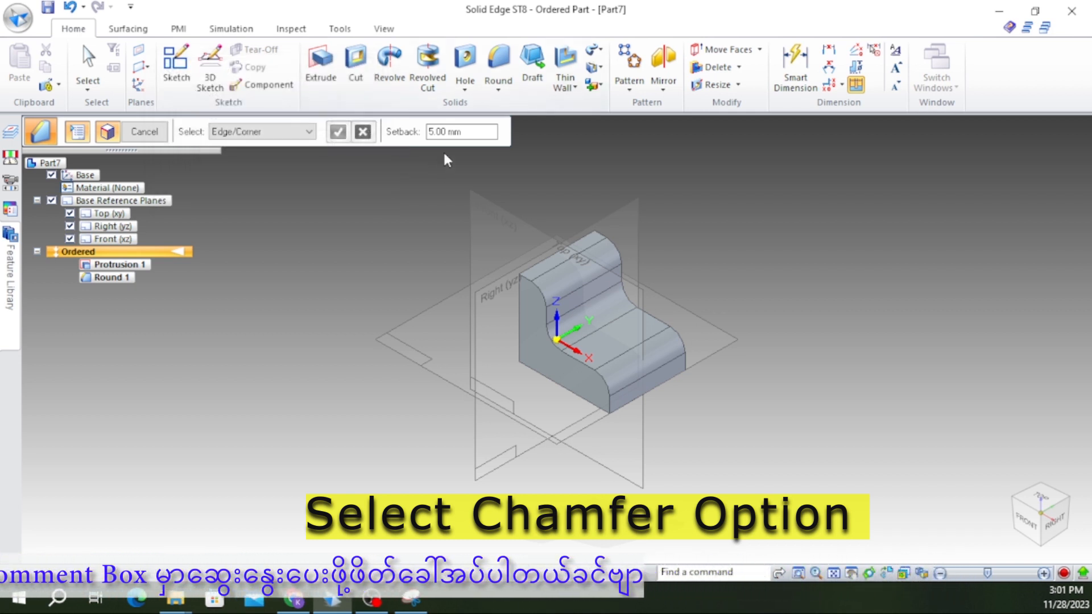
middle_drag(681, 263, 1036, 508)
scroll(588, 195, up, 4)
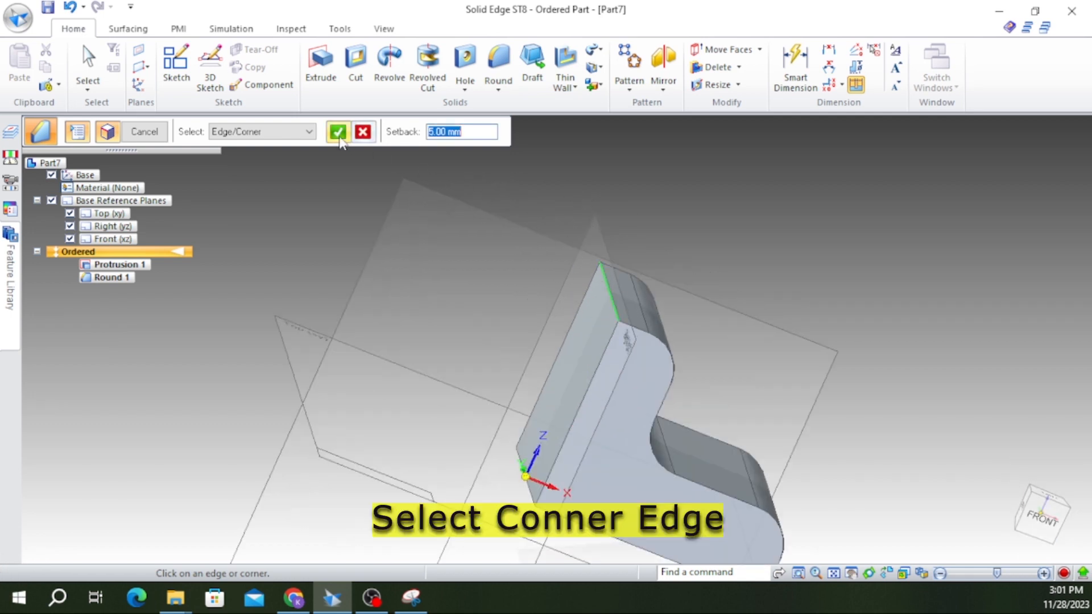
click(338, 132)
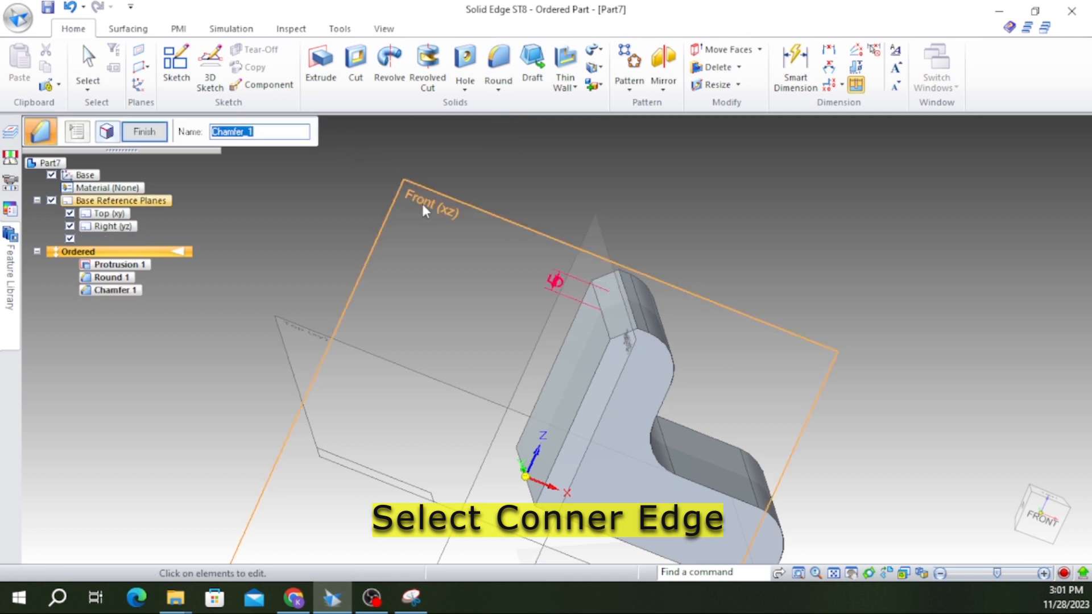
Start another chamfer with the 2 Setbacks option and accept the upright's flat outer face as the reference face
scroll(660, 301, up, 2)
scroll(525, 272, up, 2)
middle_drag(524, 270, 539, 235)
scroll(551, 281, down, 3)
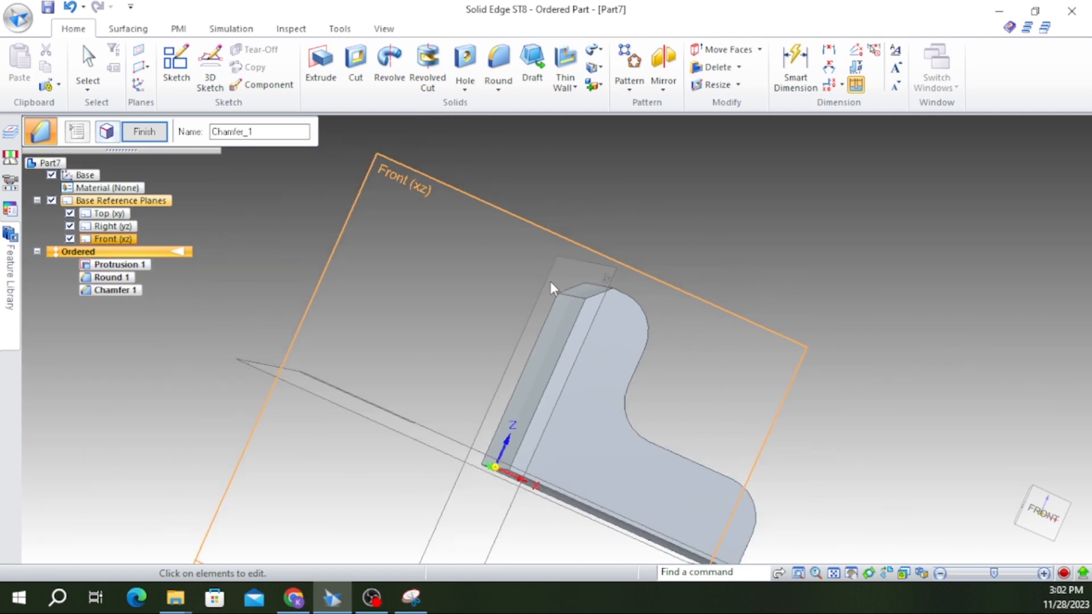
middle_drag(551, 281, 707, 280)
key(ctrl+i)
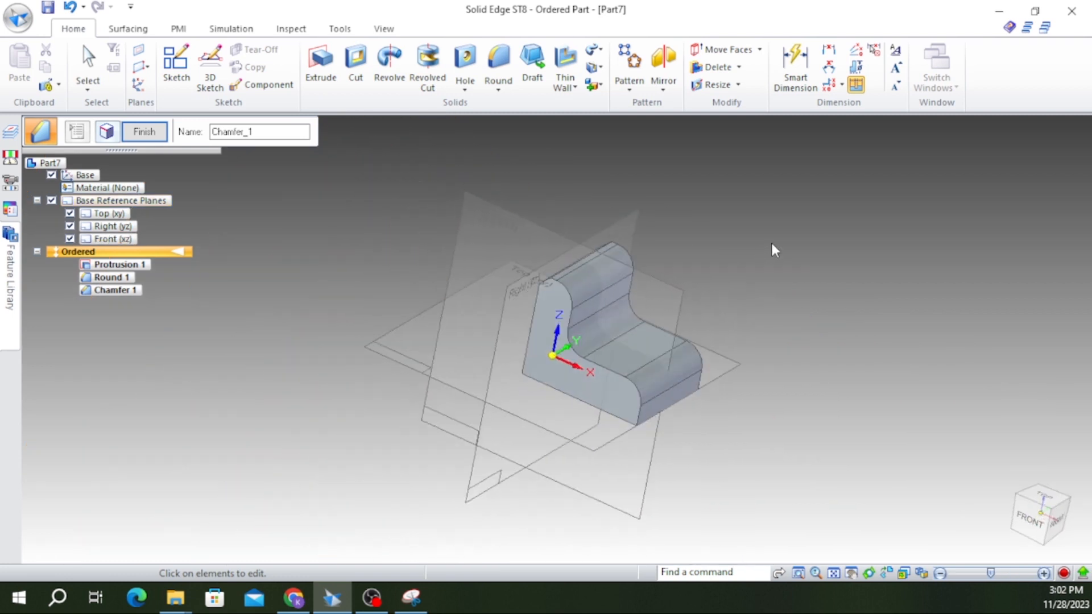
click(498, 91)
click(523, 120)
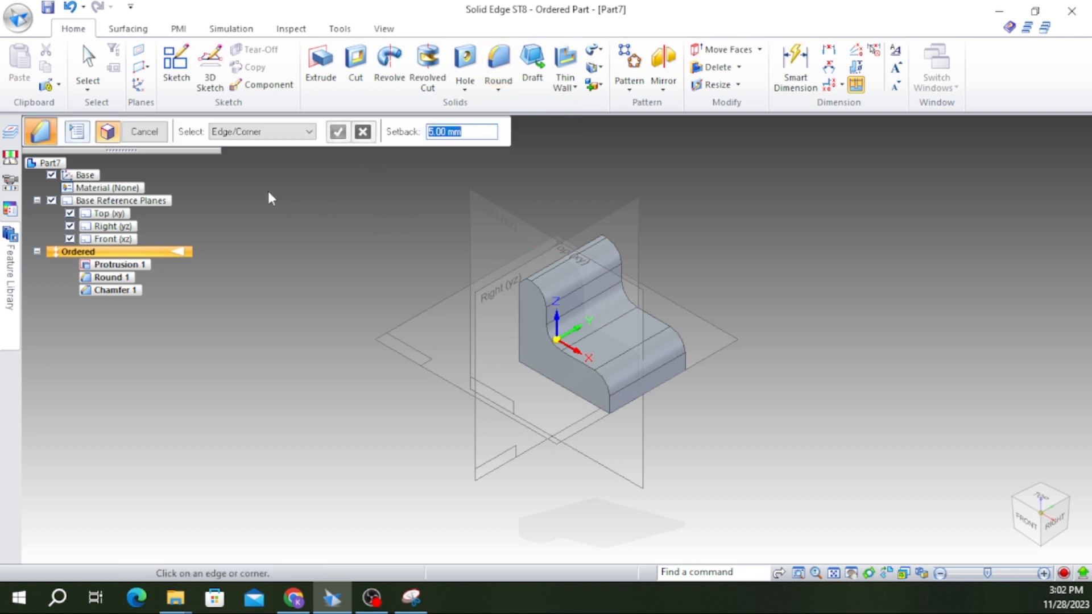
click(77, 133)
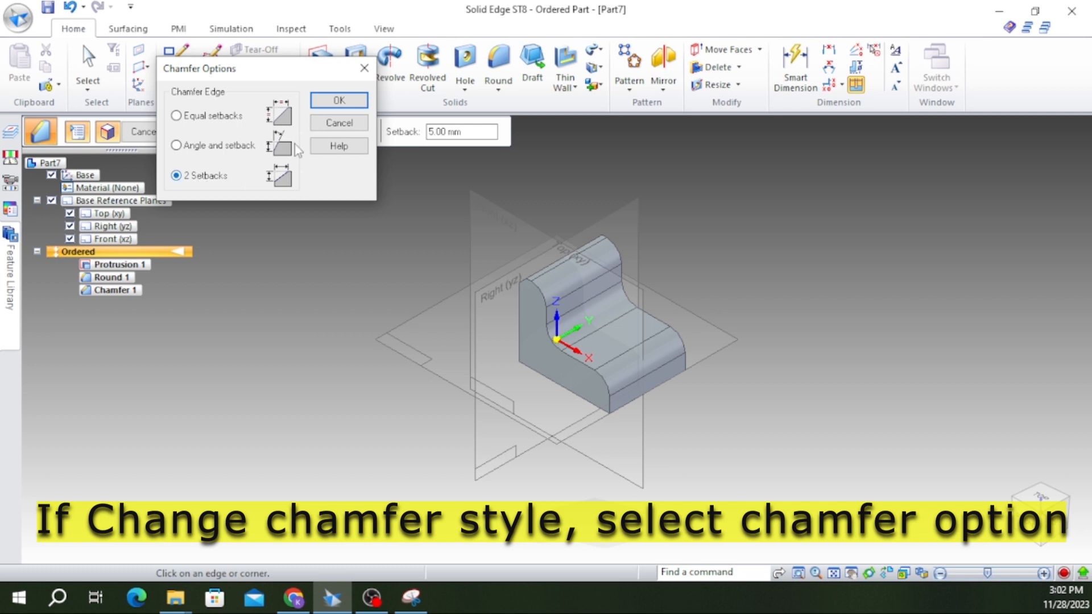
click(336, 103)
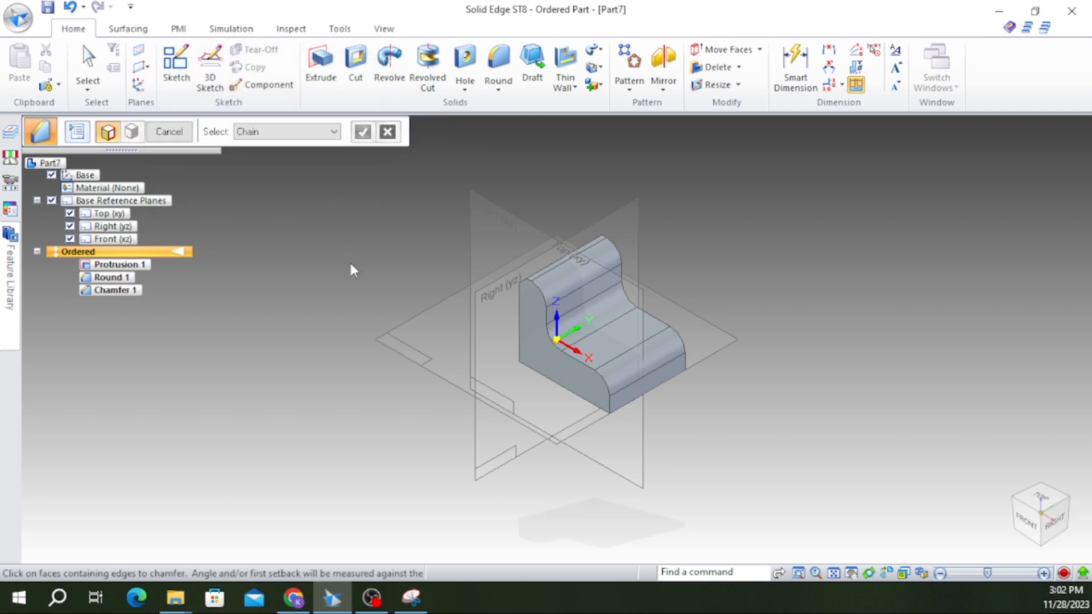
middle_drag(352, 267, 587, 308)
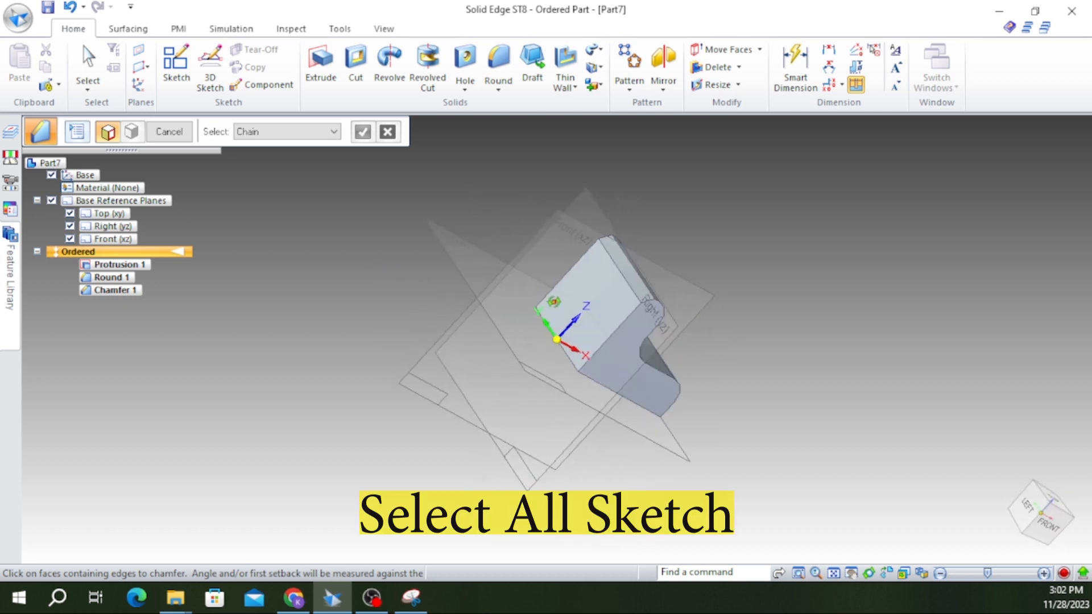
click(587, 308)
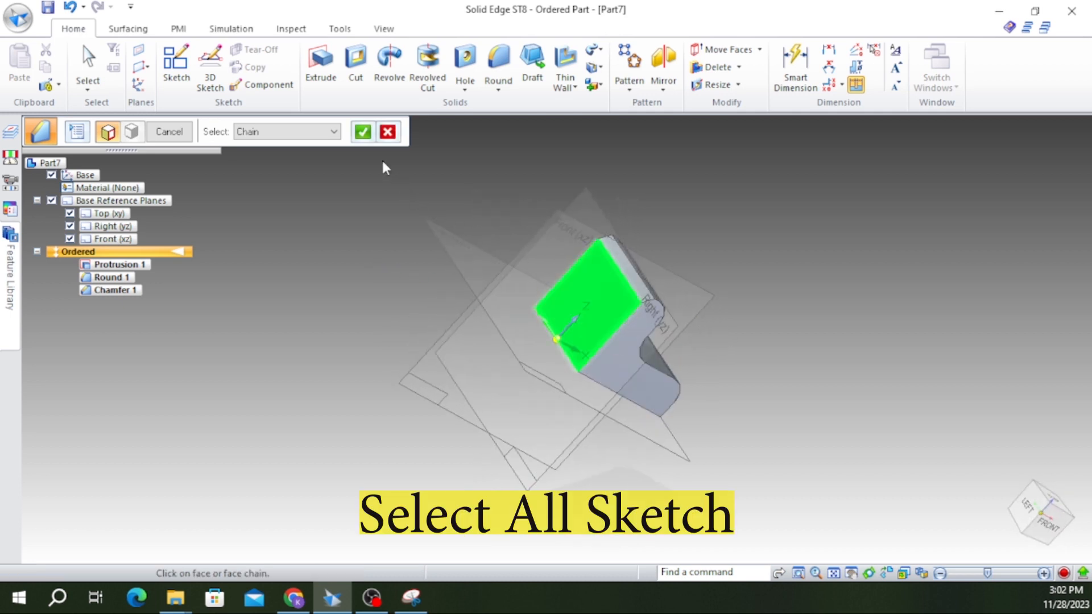
click(363, 132)
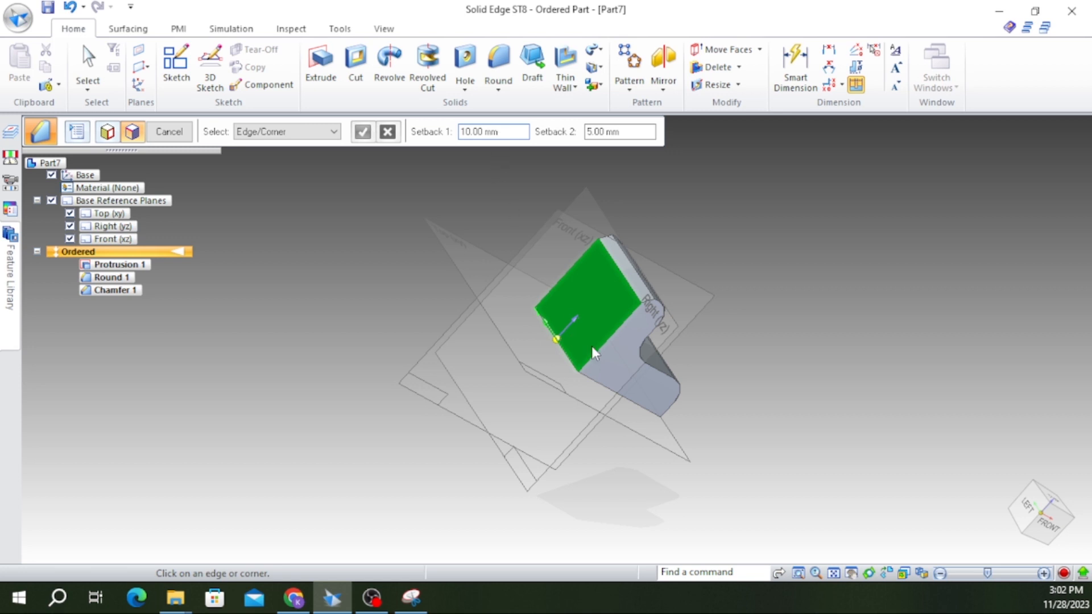
Chamfer both vertical edges of the reference face with setbacks of 10 mm and 5 mm, and finish the feature
scroll(591, 346, up, 3)
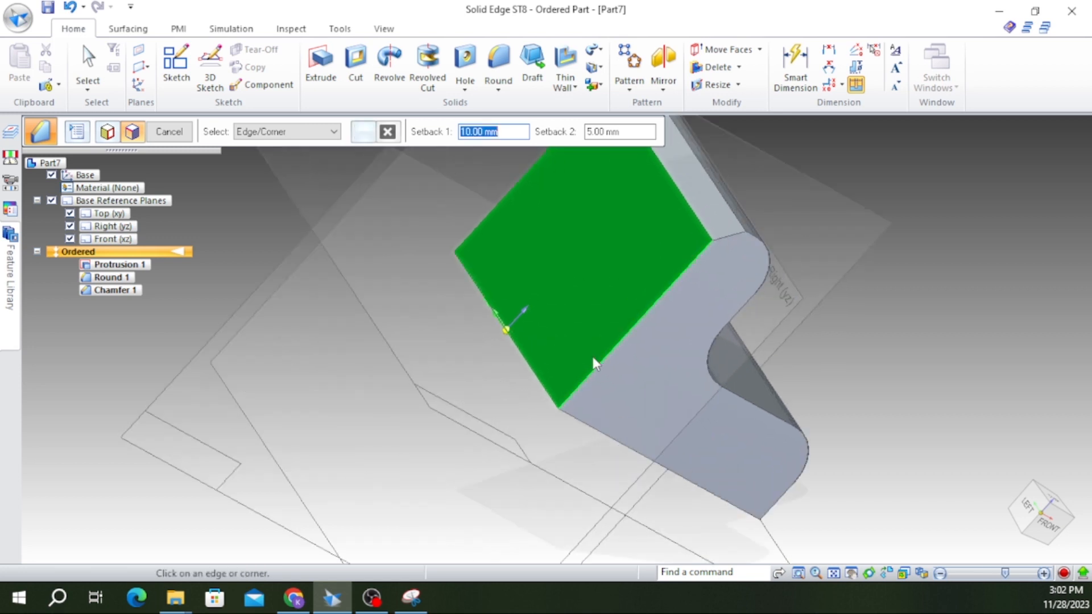
middle_drag(486, 294, 518, 249)
click(512, 216)
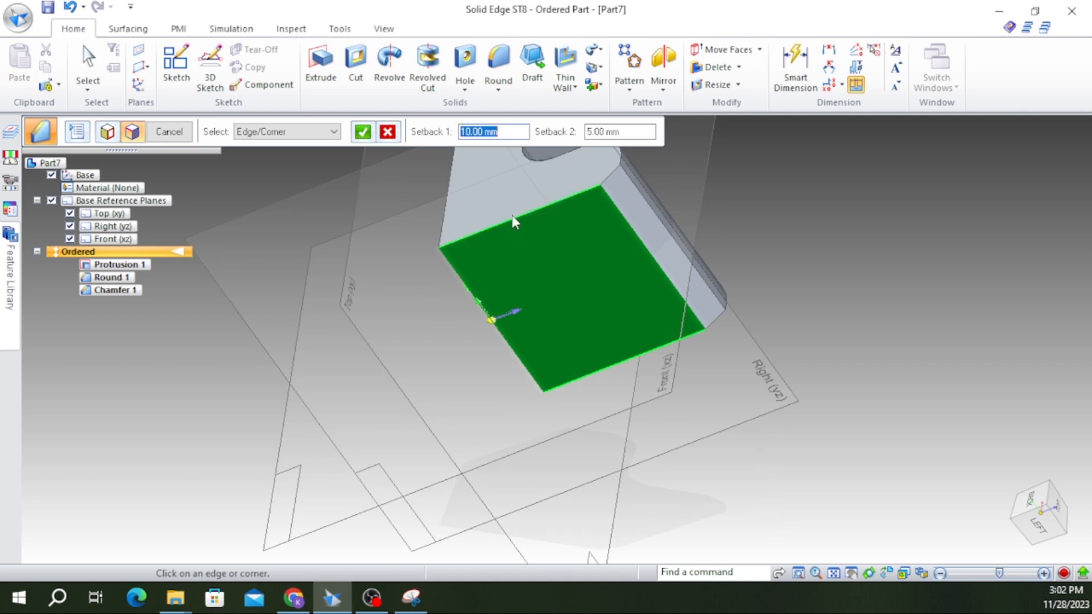
click(364, 133)
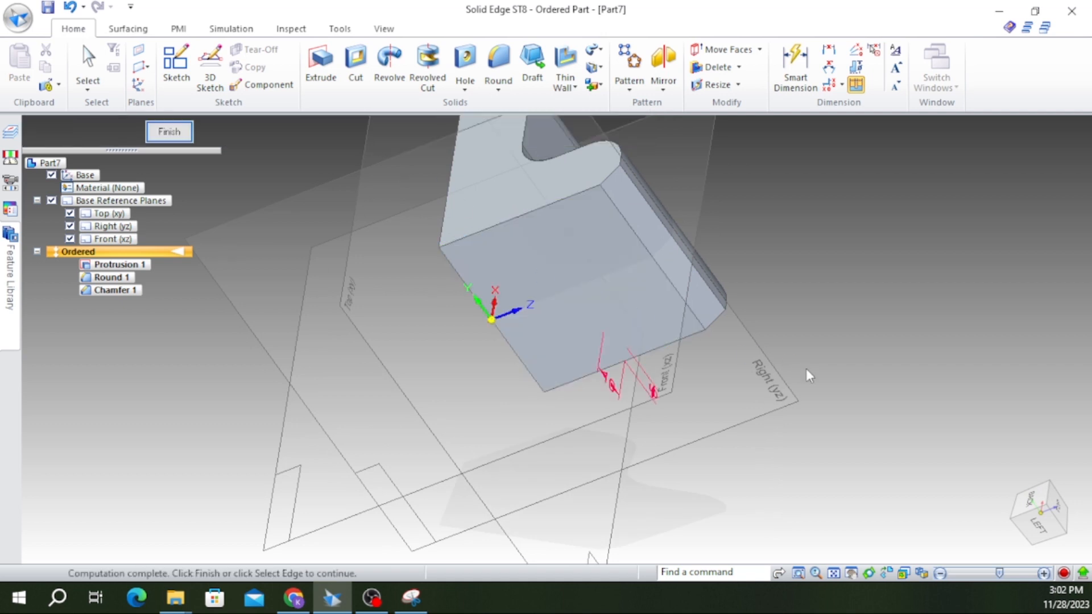
middle_drag(916, 365, 719, 409)
click(169, 131)
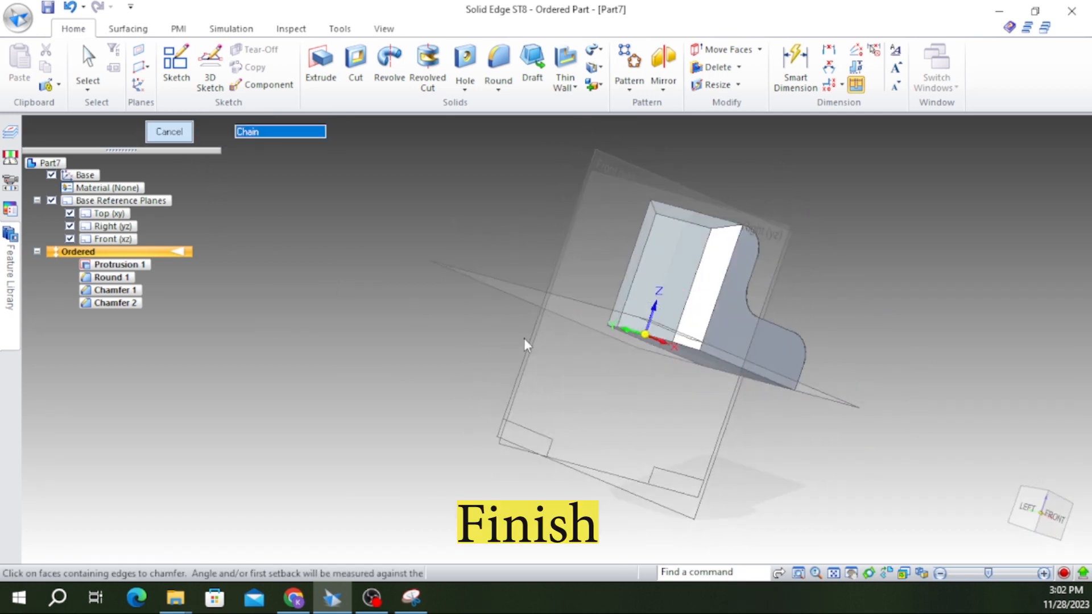
middle_drag(846, 407, 882, 368)
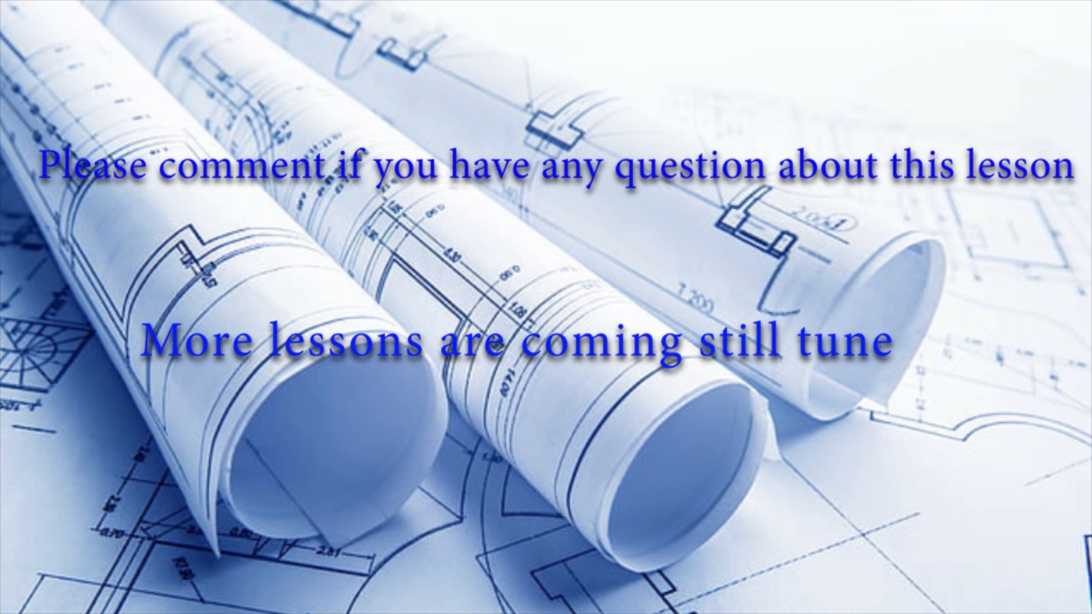